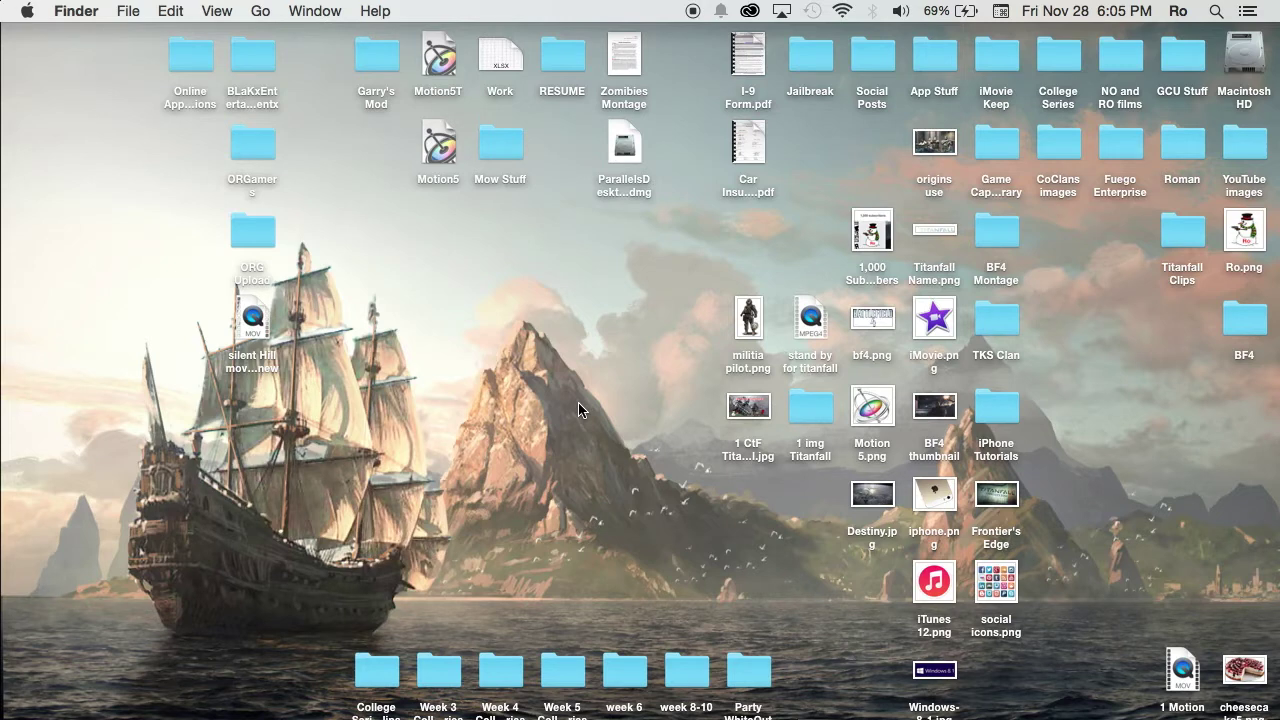
Launch iMovie from the Dock at the desktop's left edge.
mouse_move(4, 345)
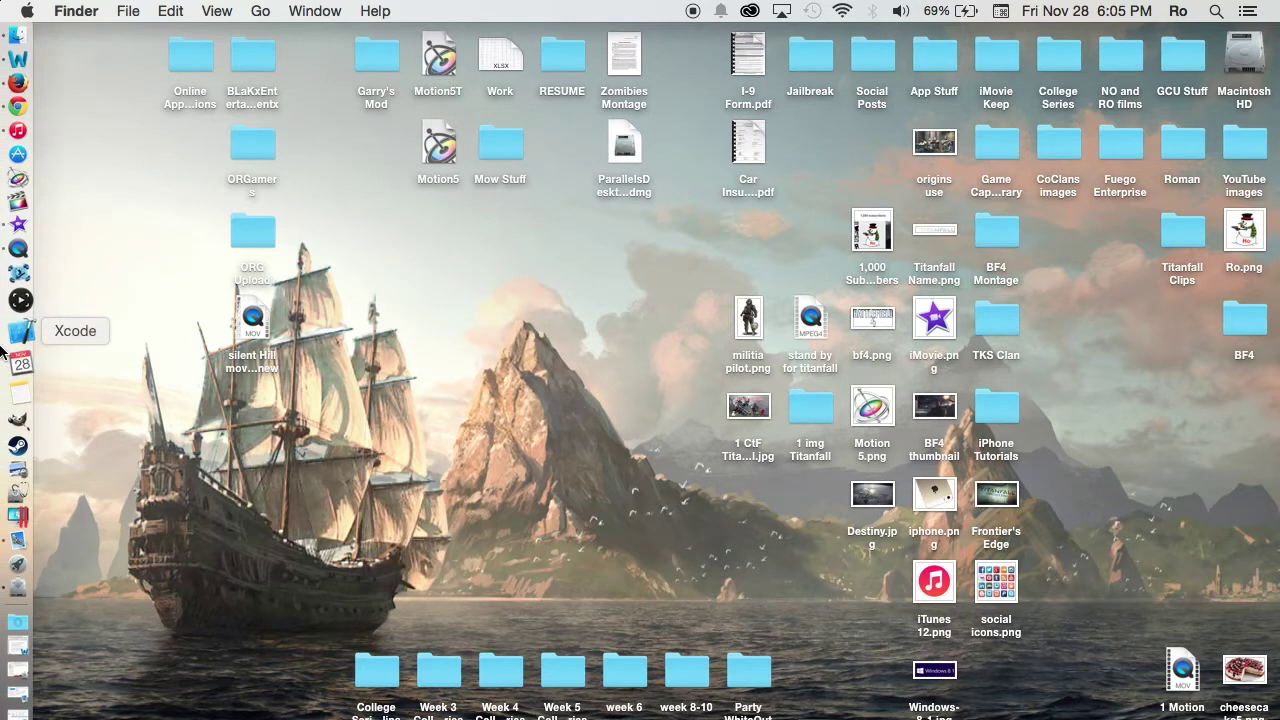
left_click(12, 243)
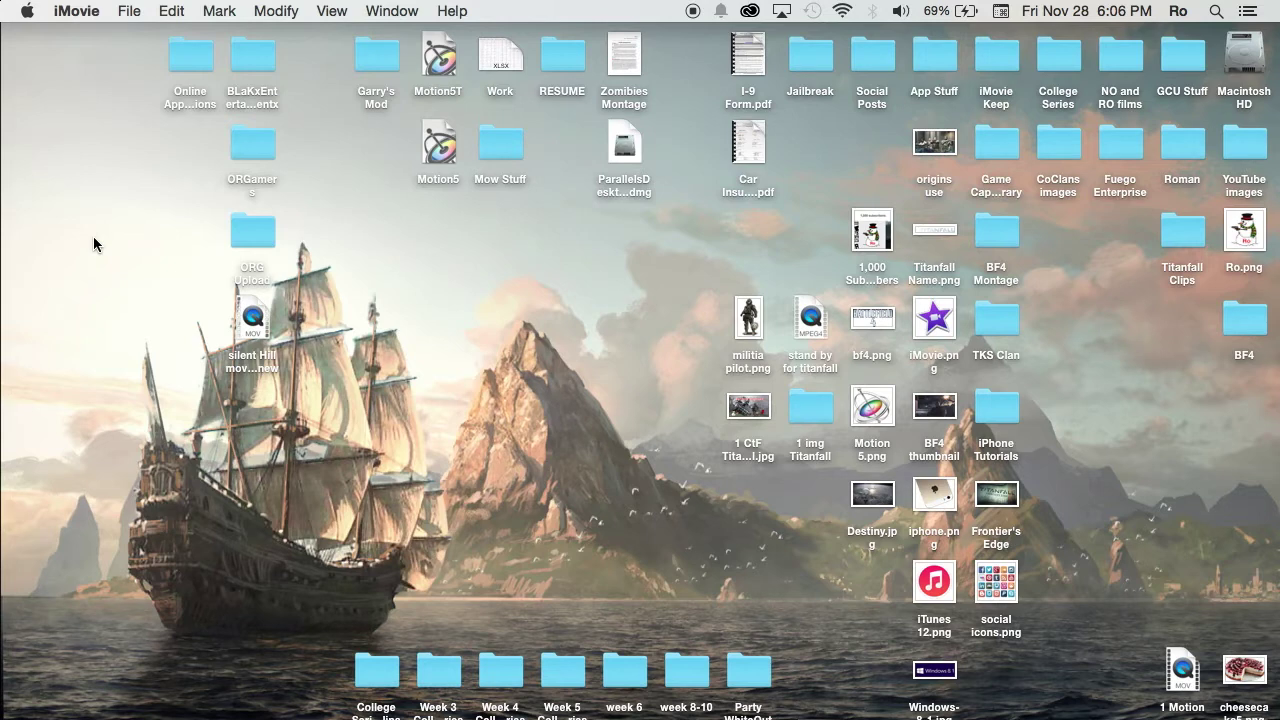
Let iMovie finish opening its iMovie Tutorial event and the 19-second My Tutorial timeline.
mouse_move(3, 245)
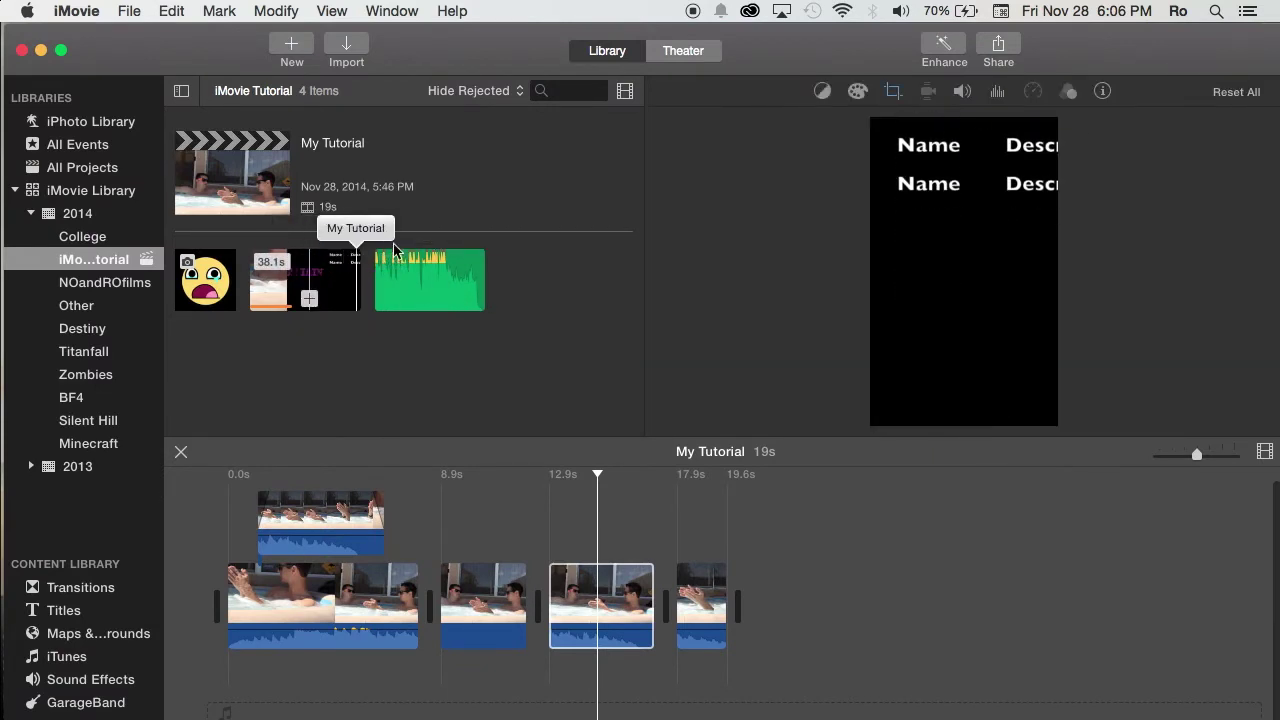
left_click(84, 8)
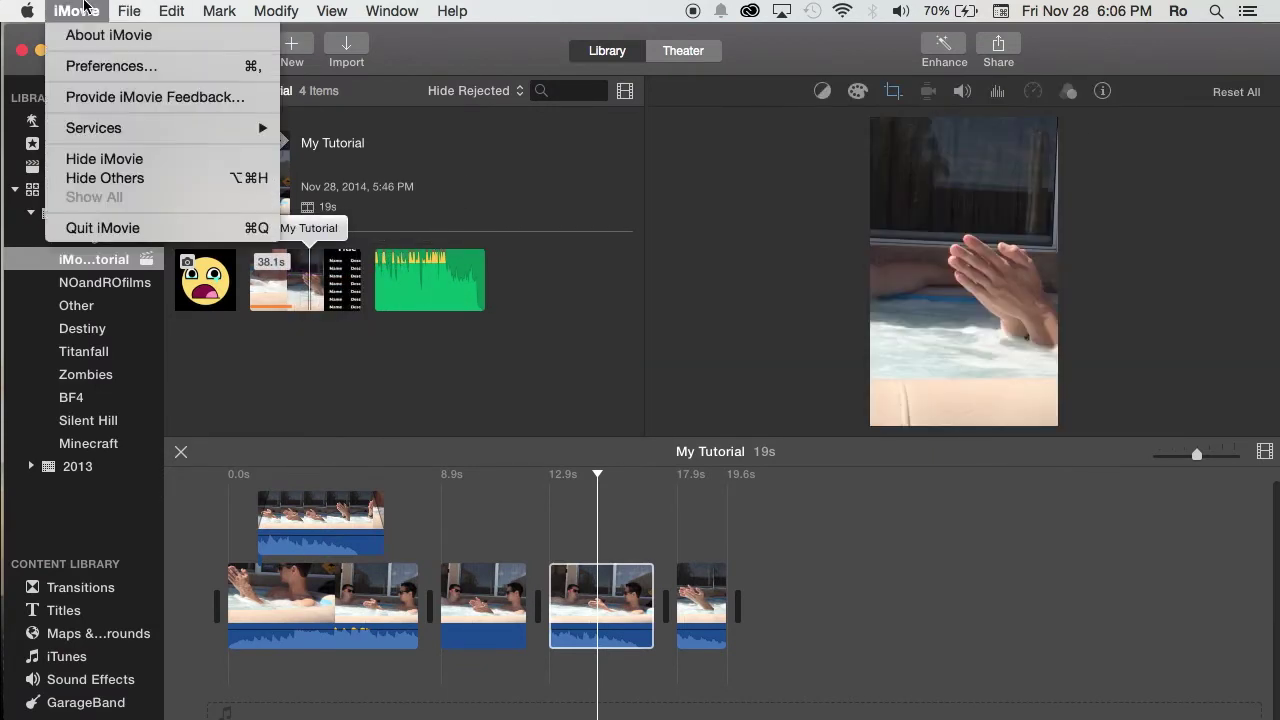
left_click(80, 35)
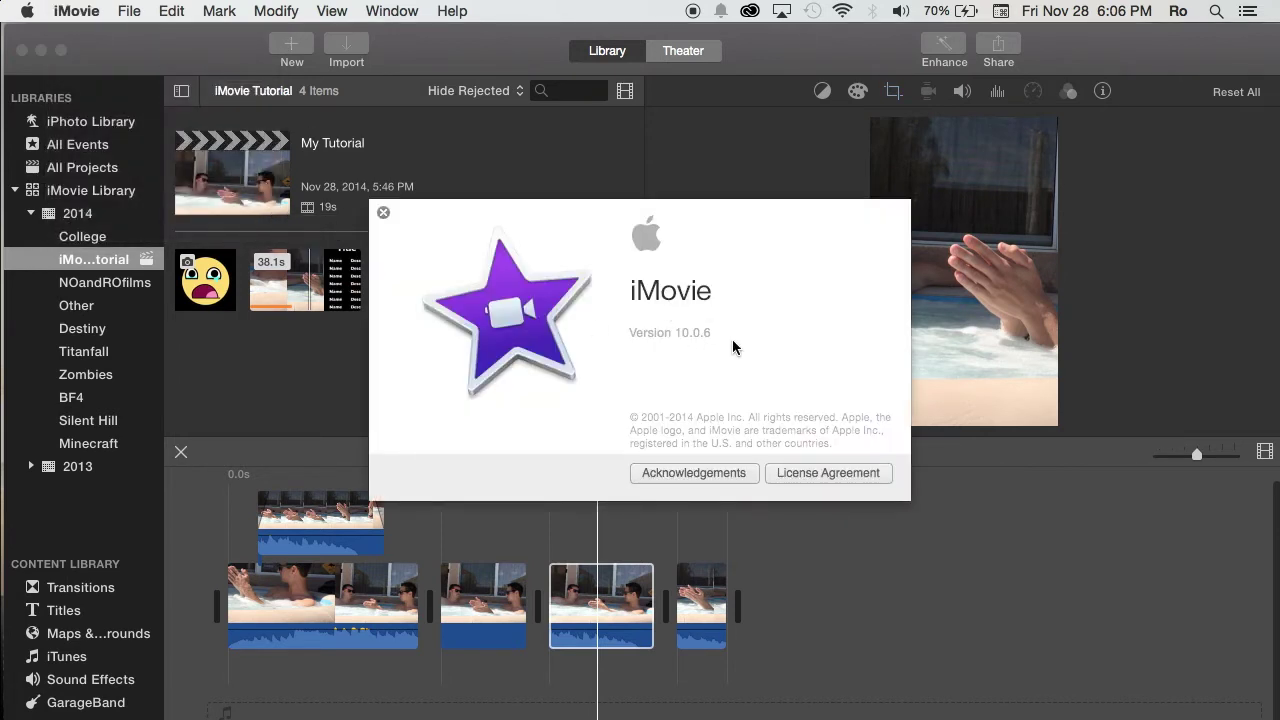
left_click(384, 215)
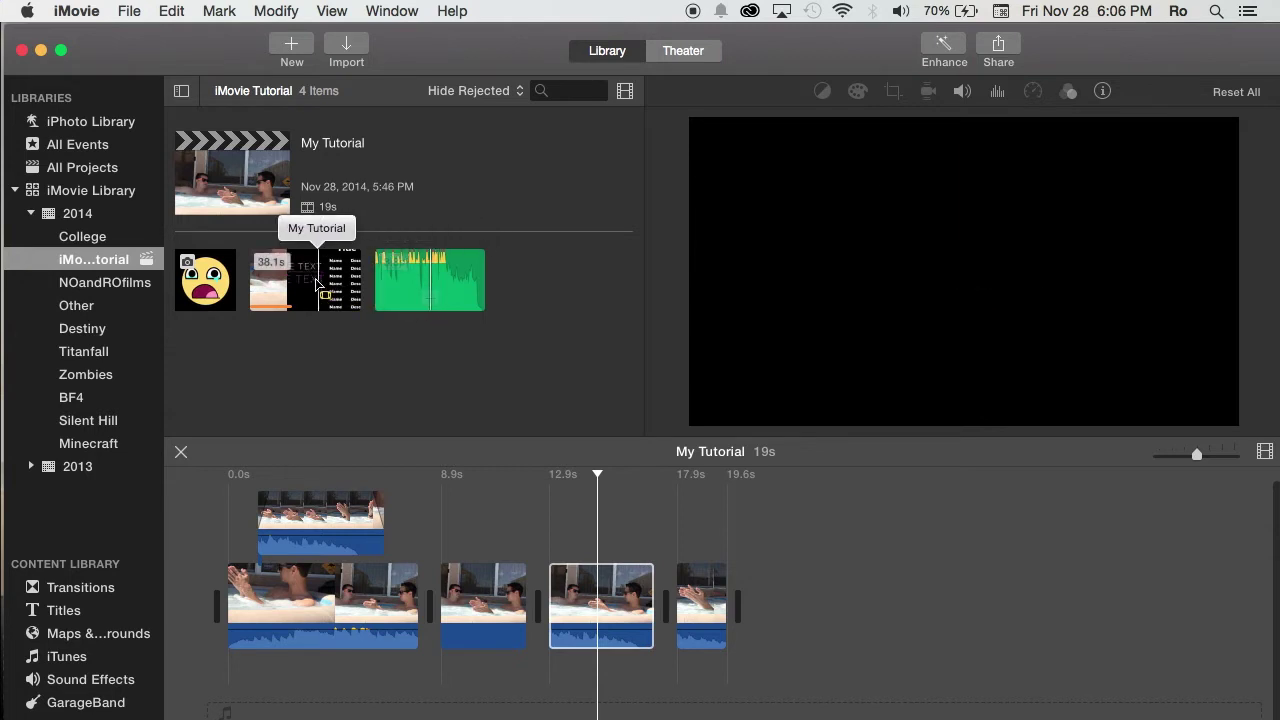
Select the My Tutorial clip at the playhead, giving it a yellow border and a full-frame viewer.
mouse_move(755, 155)
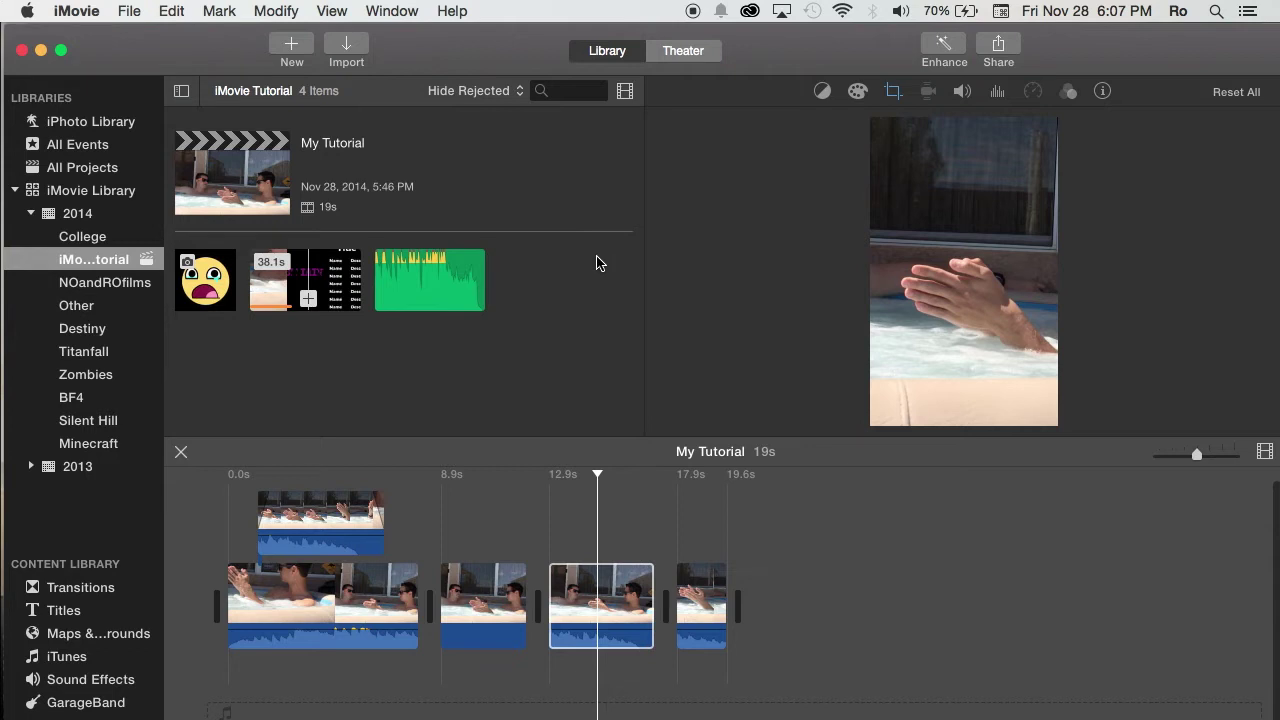
key("super+z")
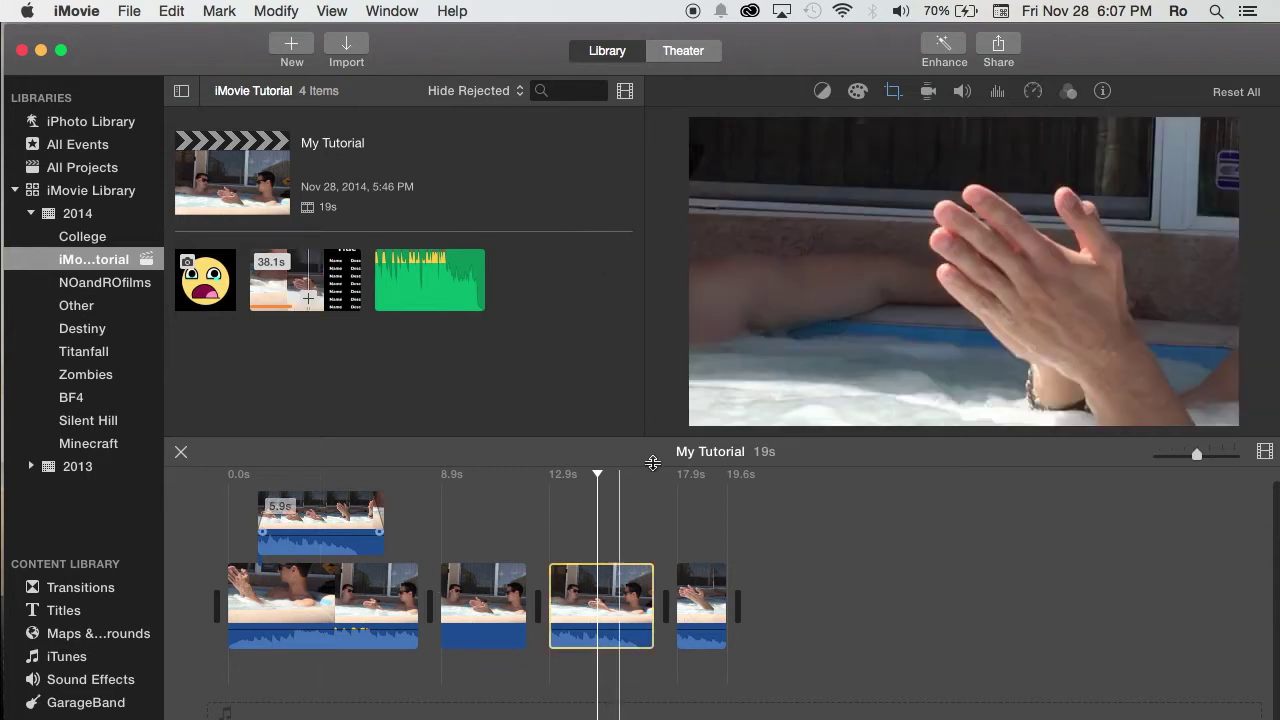
Open the Import window on the iPhone's clips and select the first Nov 26 photo.
left_click(343, 47)
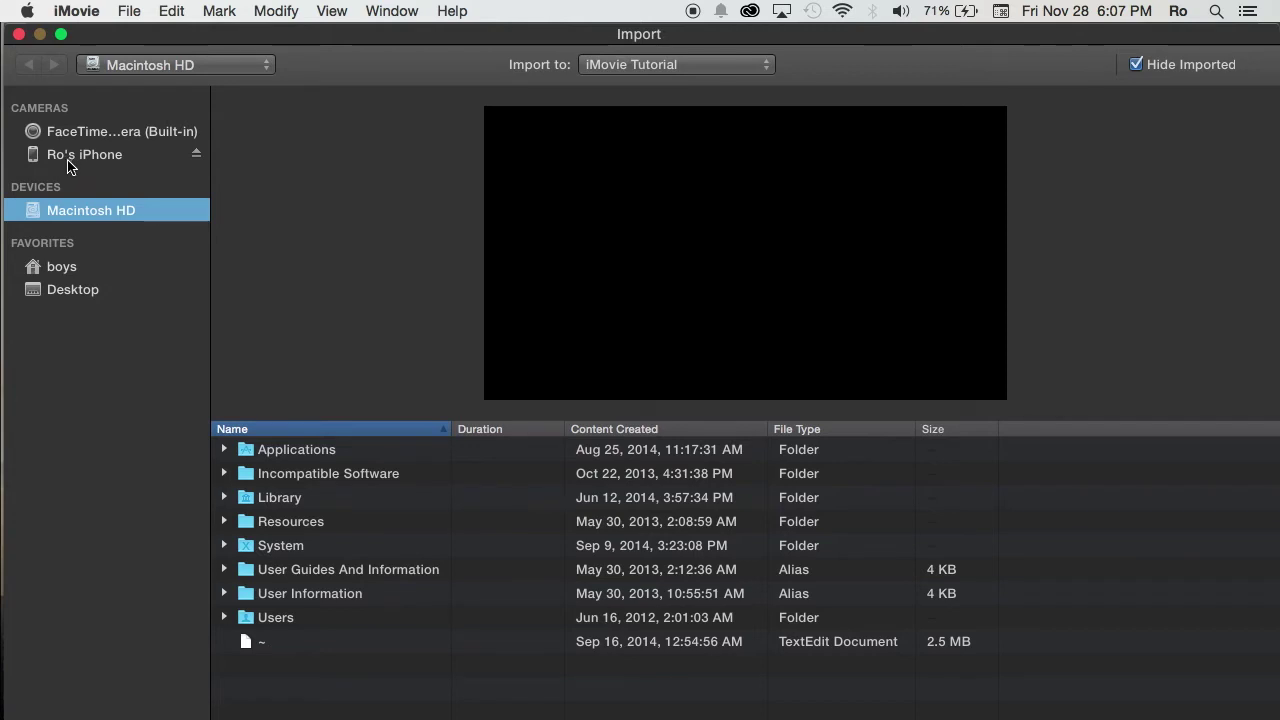
left_click(69, 164)
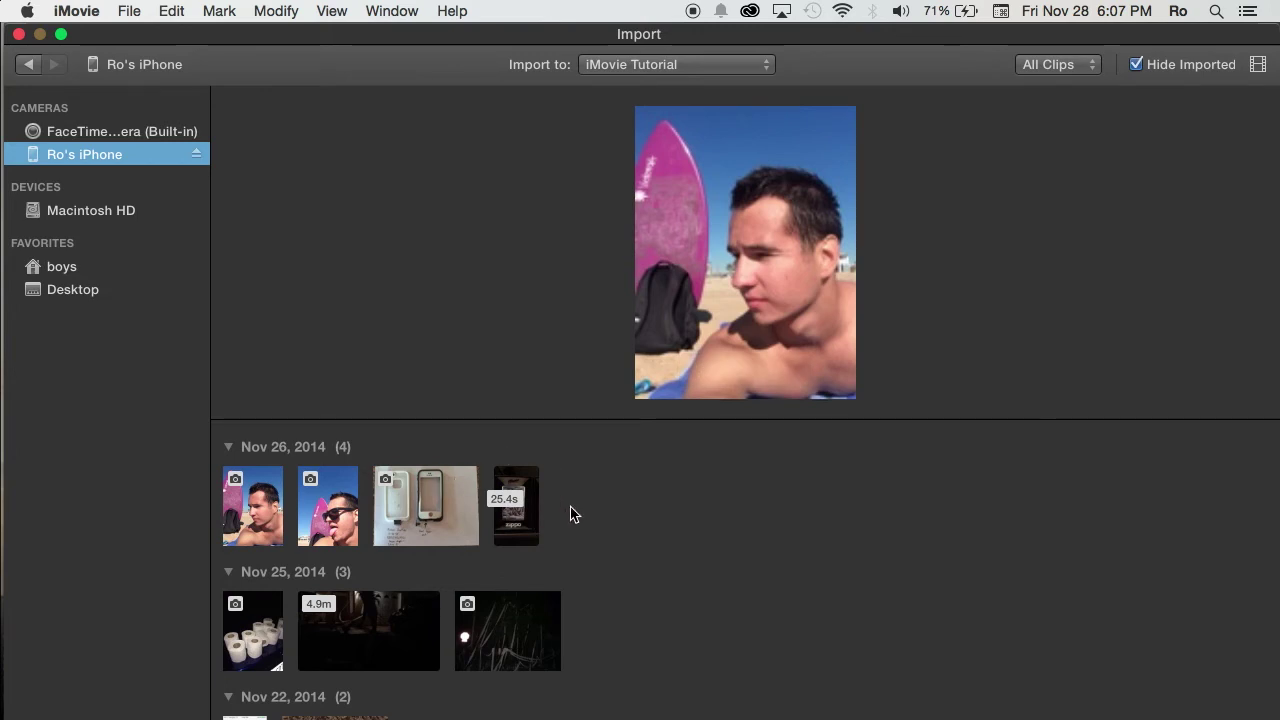
left_click(245, 505)
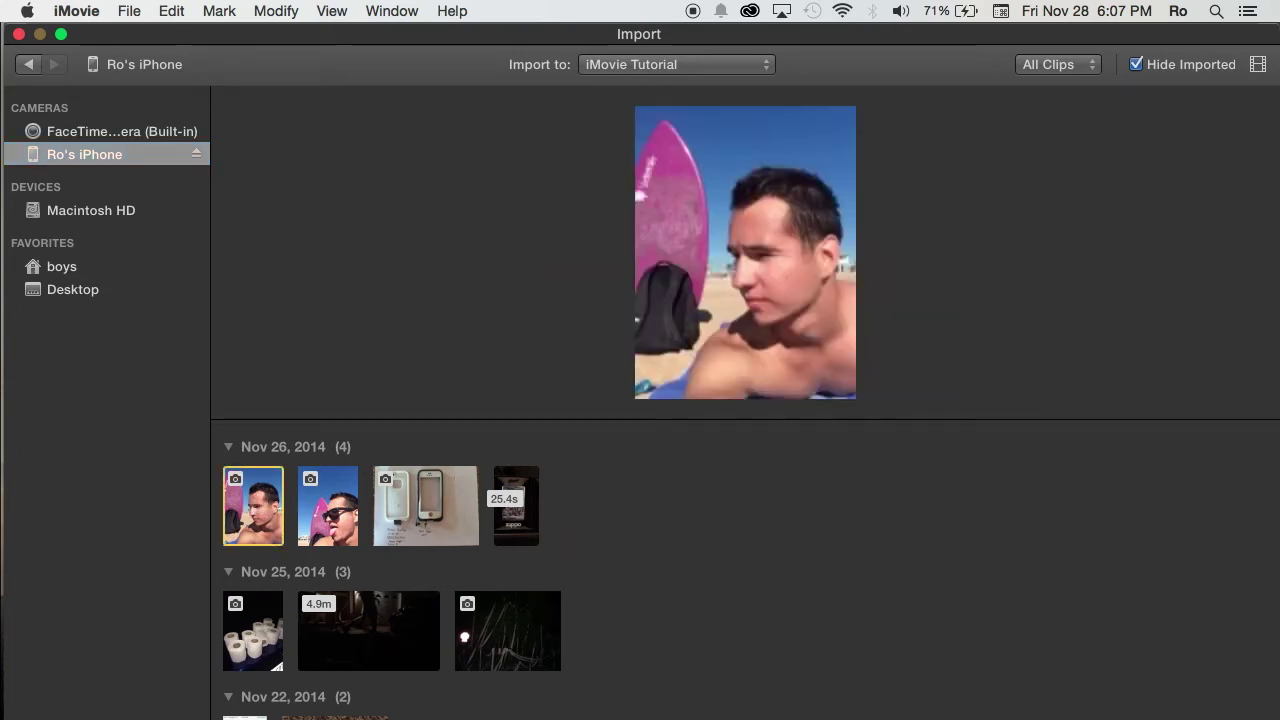
Keep the All Clips filter and toggle Show Waveforms on and back off.
mouse_move(807, 245)
left_click(1093, 65)
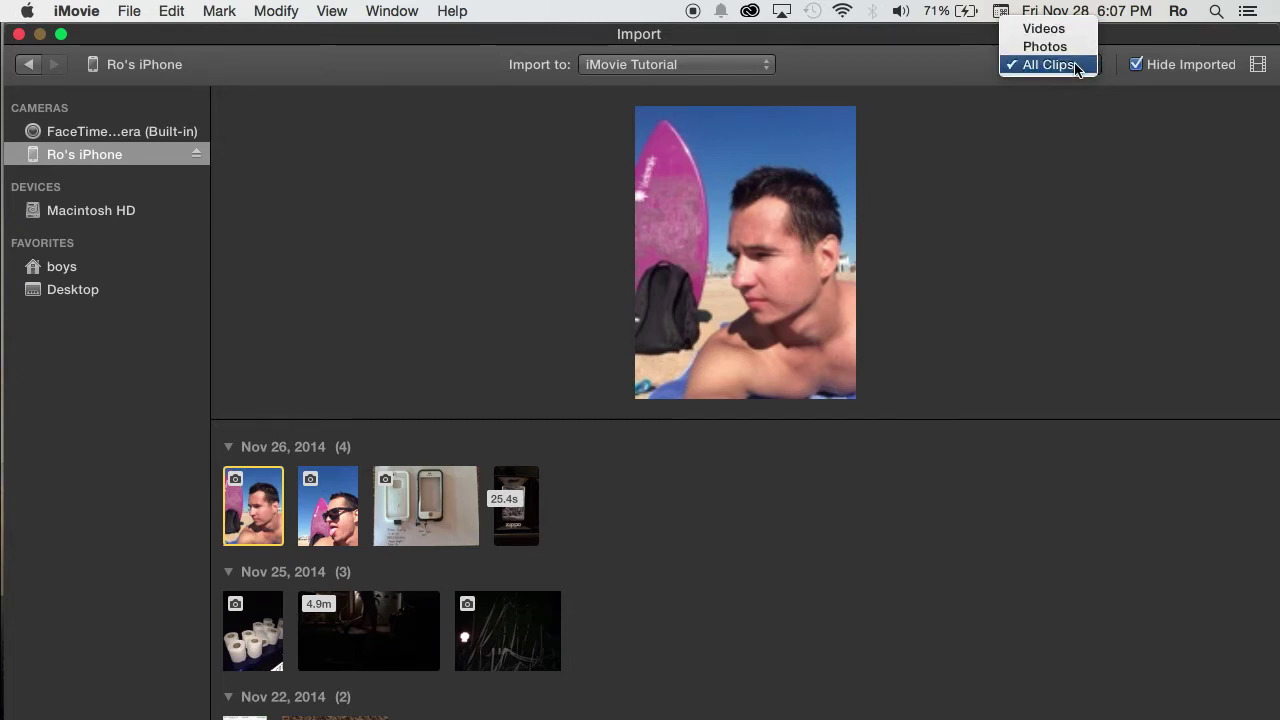
left_click(1118, 80)
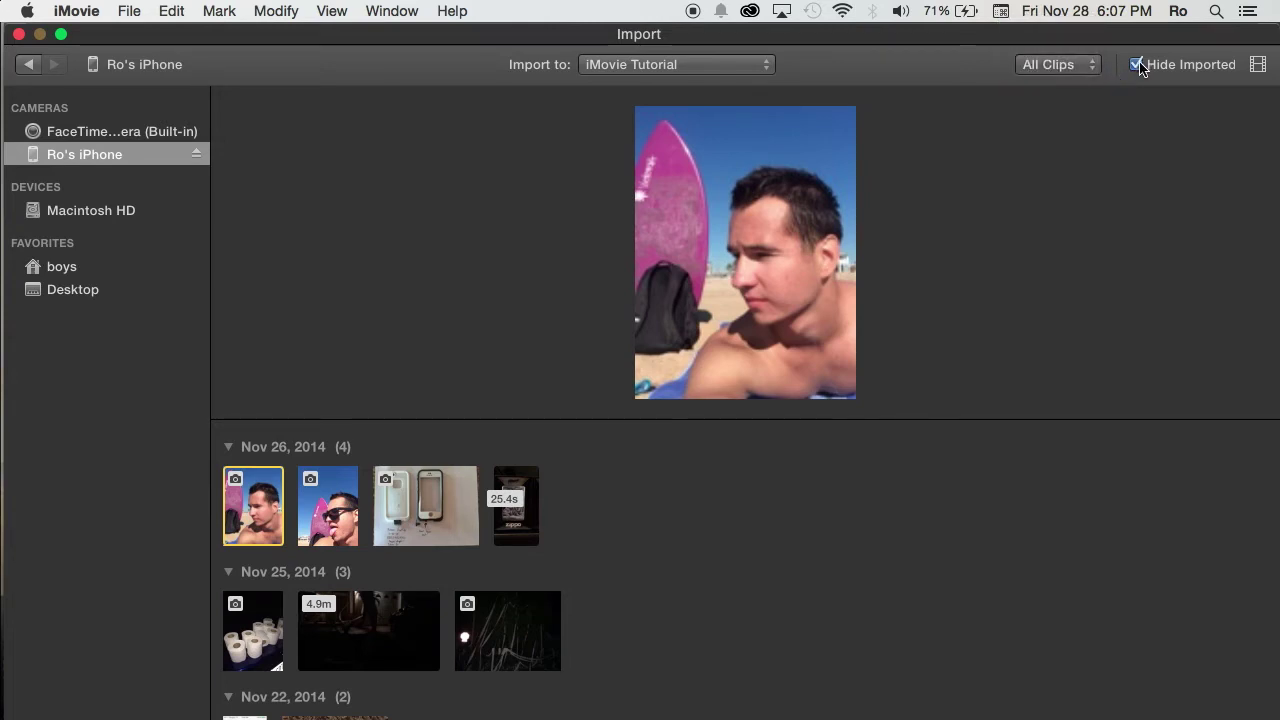
left_click(1262, 66)
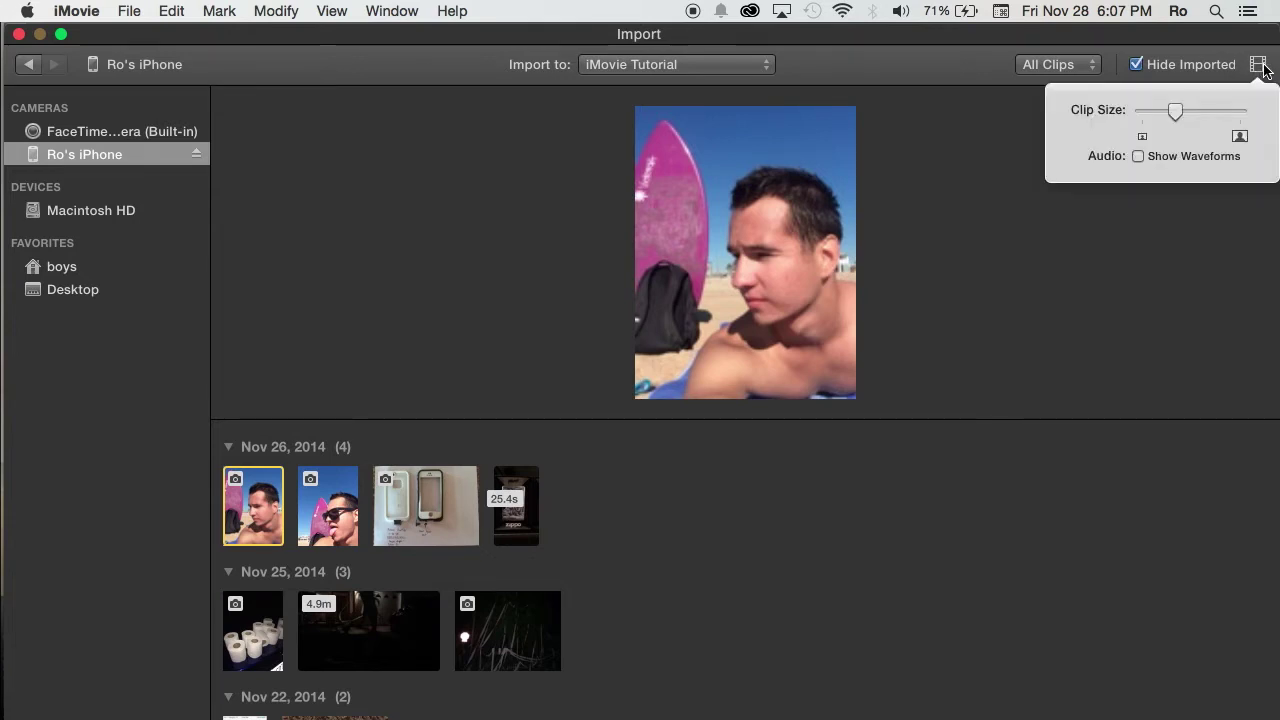
left_click(1137, 156)
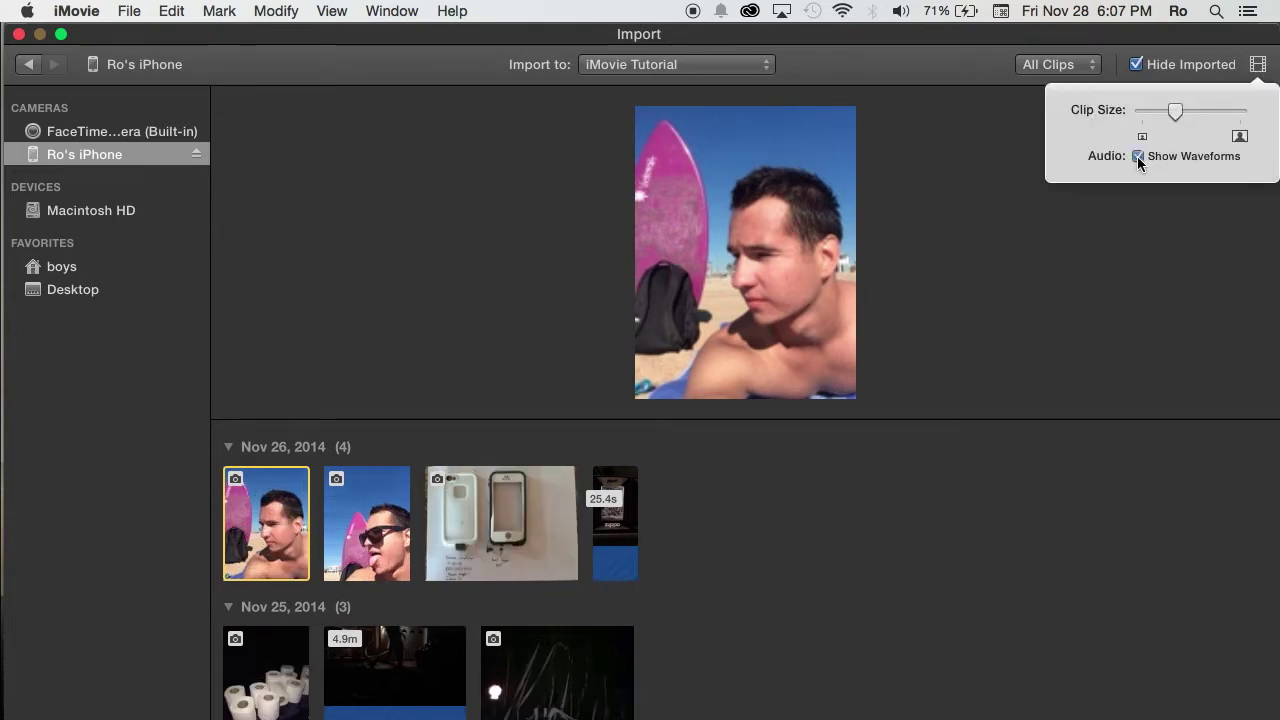
left_click(1137, 156)
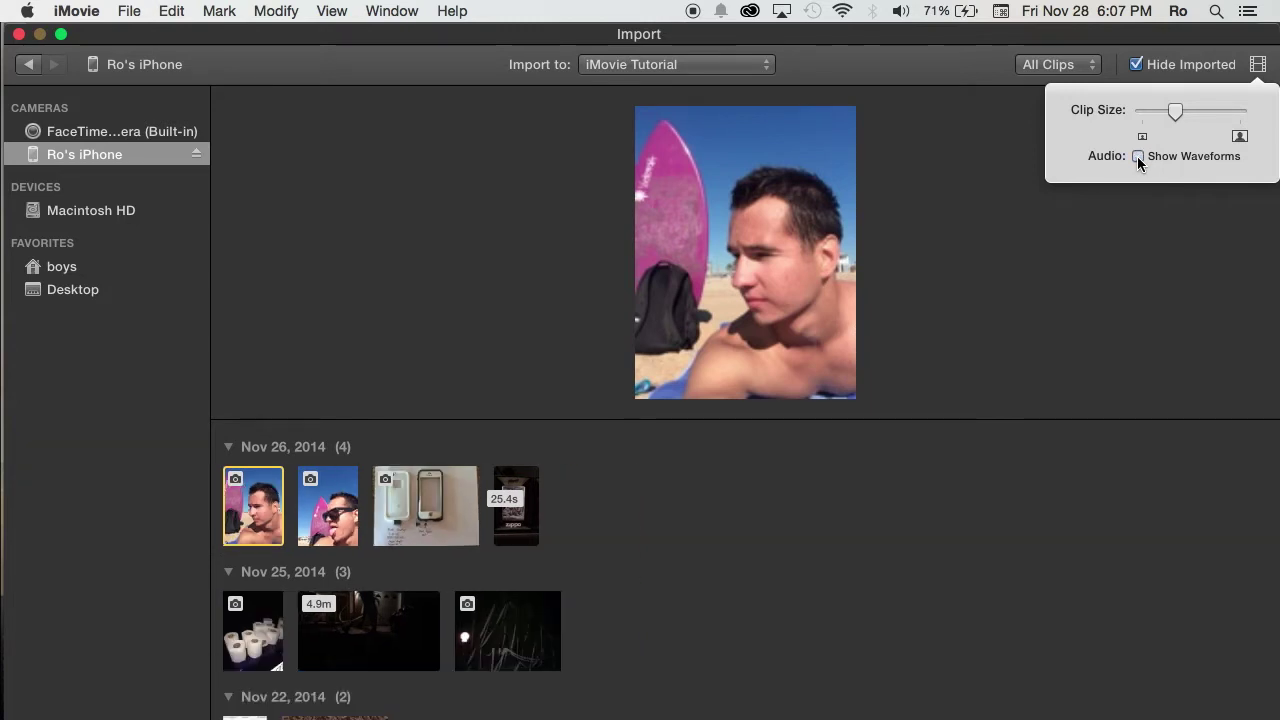
left_click(1085, 234)
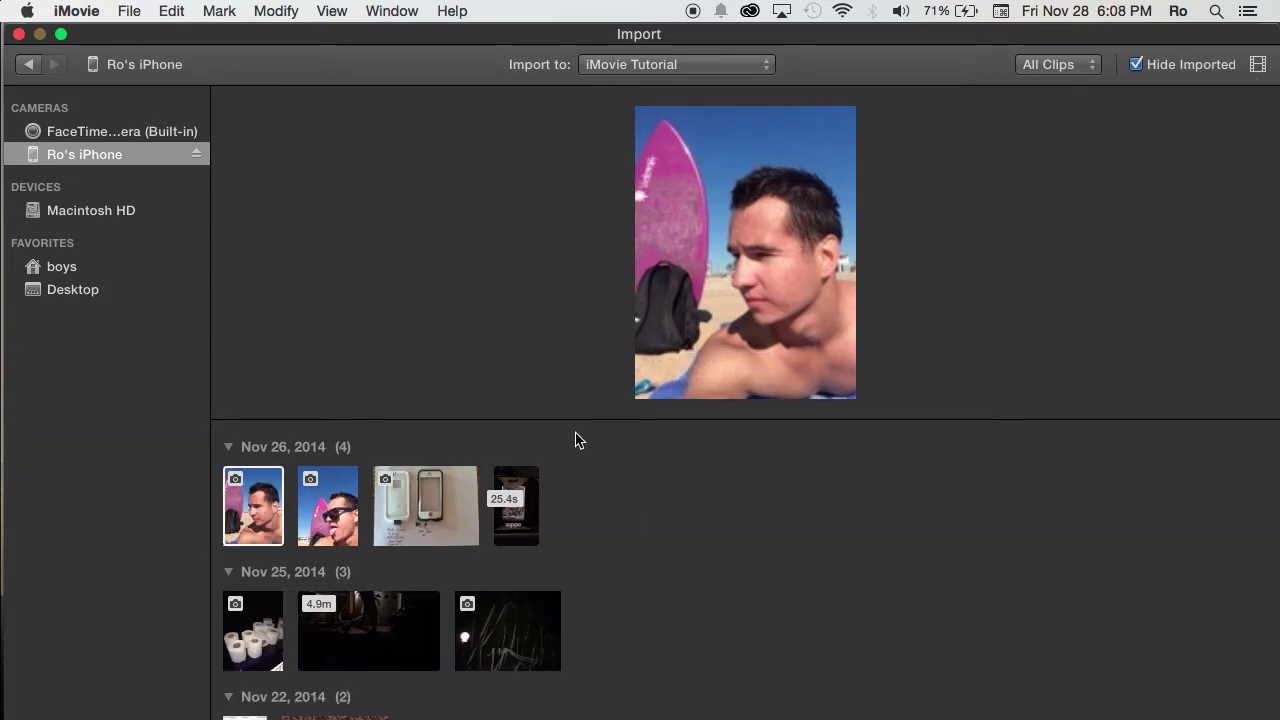
Select the first three Nov 26 items, including the phone cases photo.
left_click(265, 512)
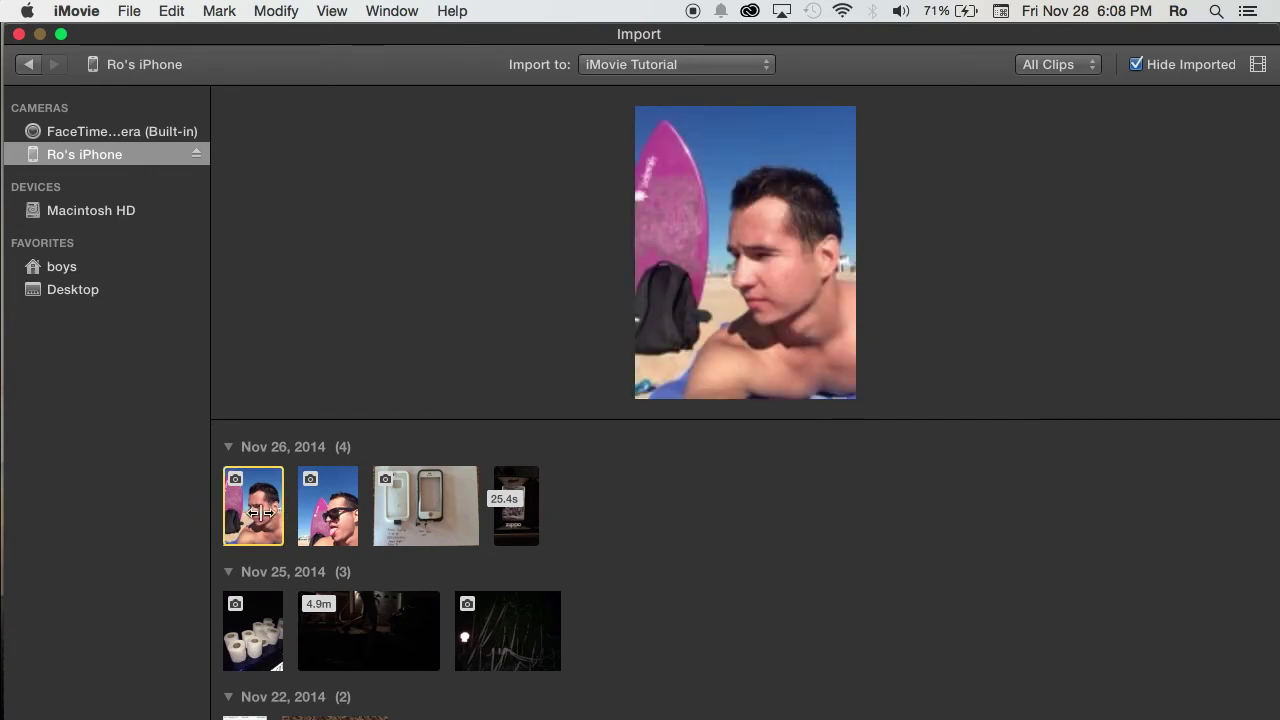
left_click(314, 511, "super")
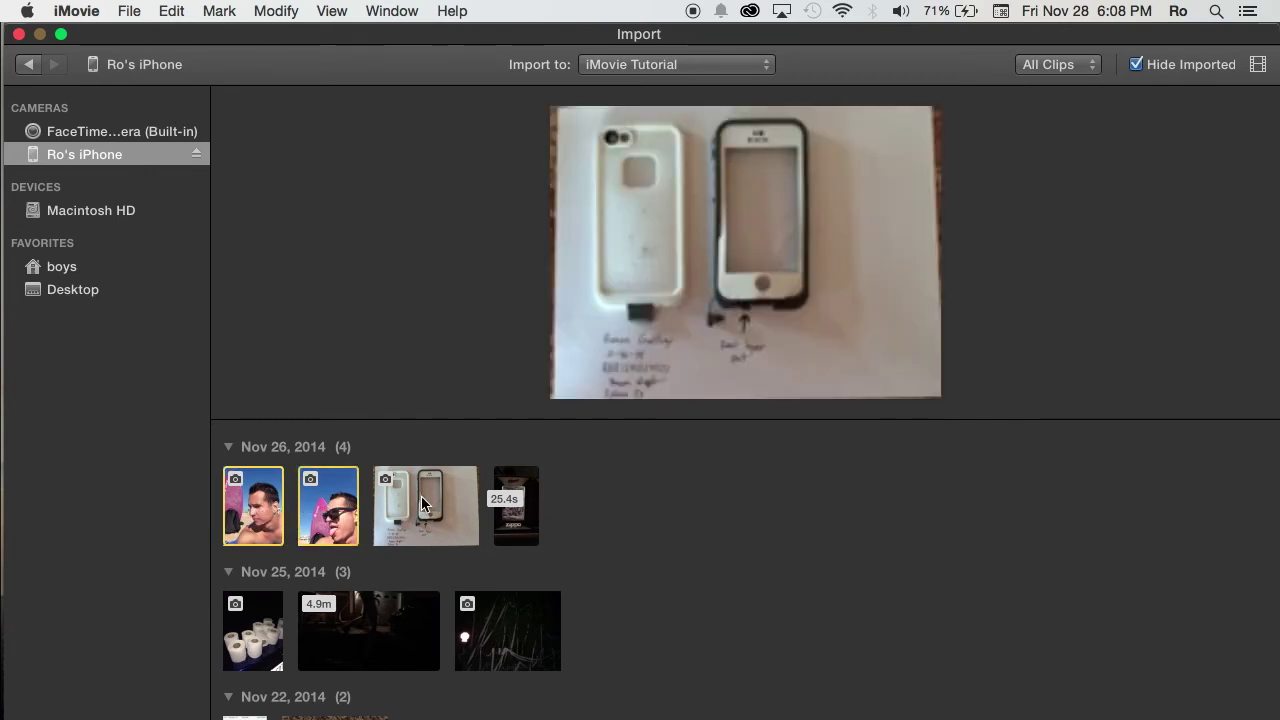
left_click(427, 516, "super")
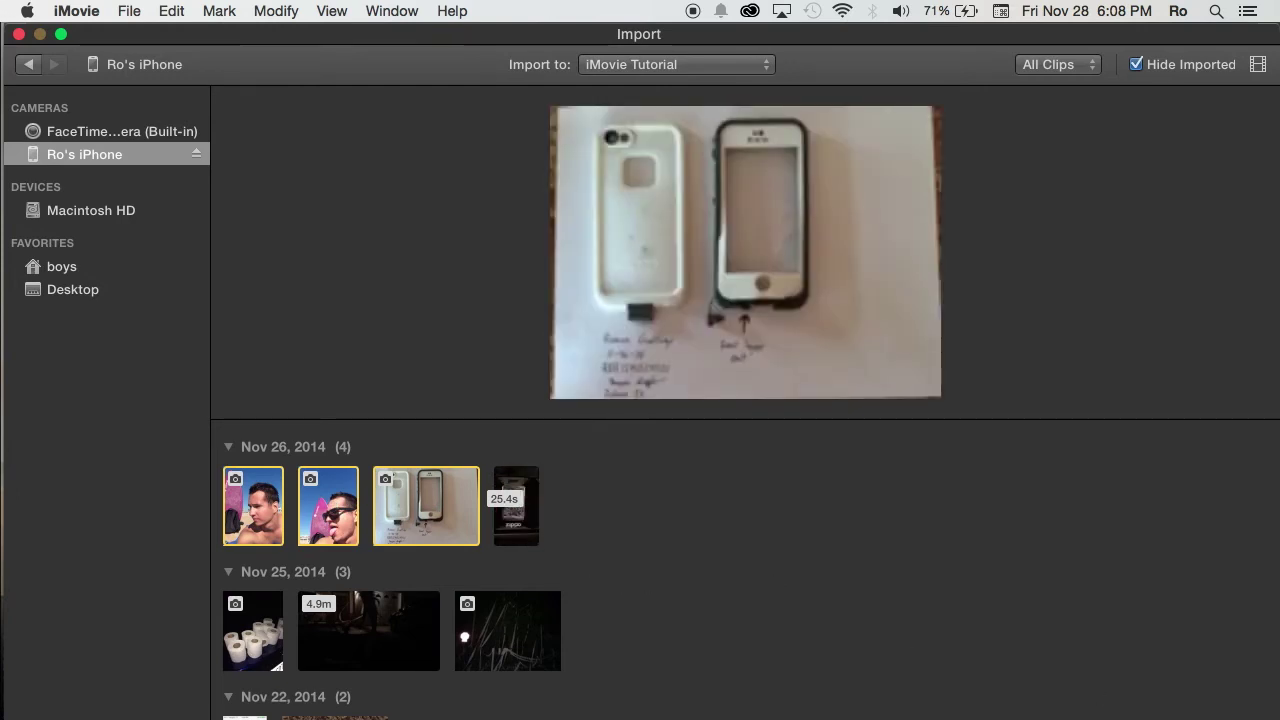
Keep iMovie Tutorial as the import destination.
mouse_move(740, 216)
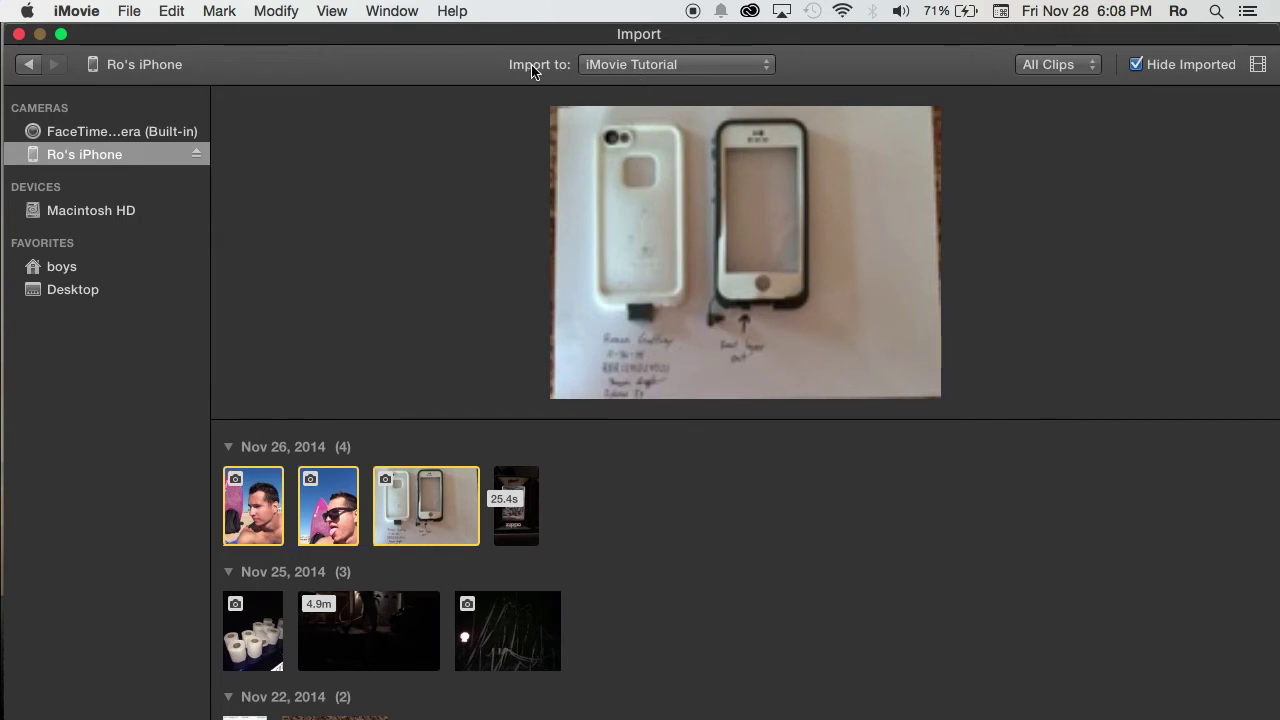
left_click(658, 66)
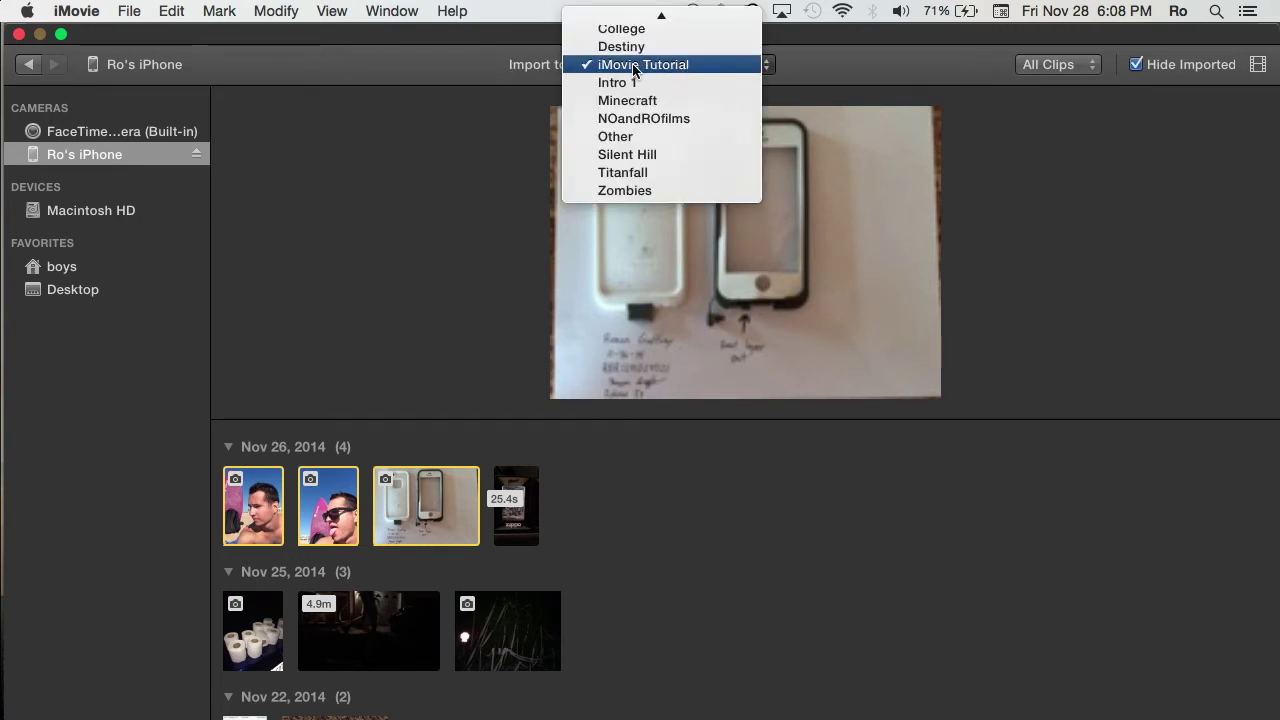
left_click(636, 66)
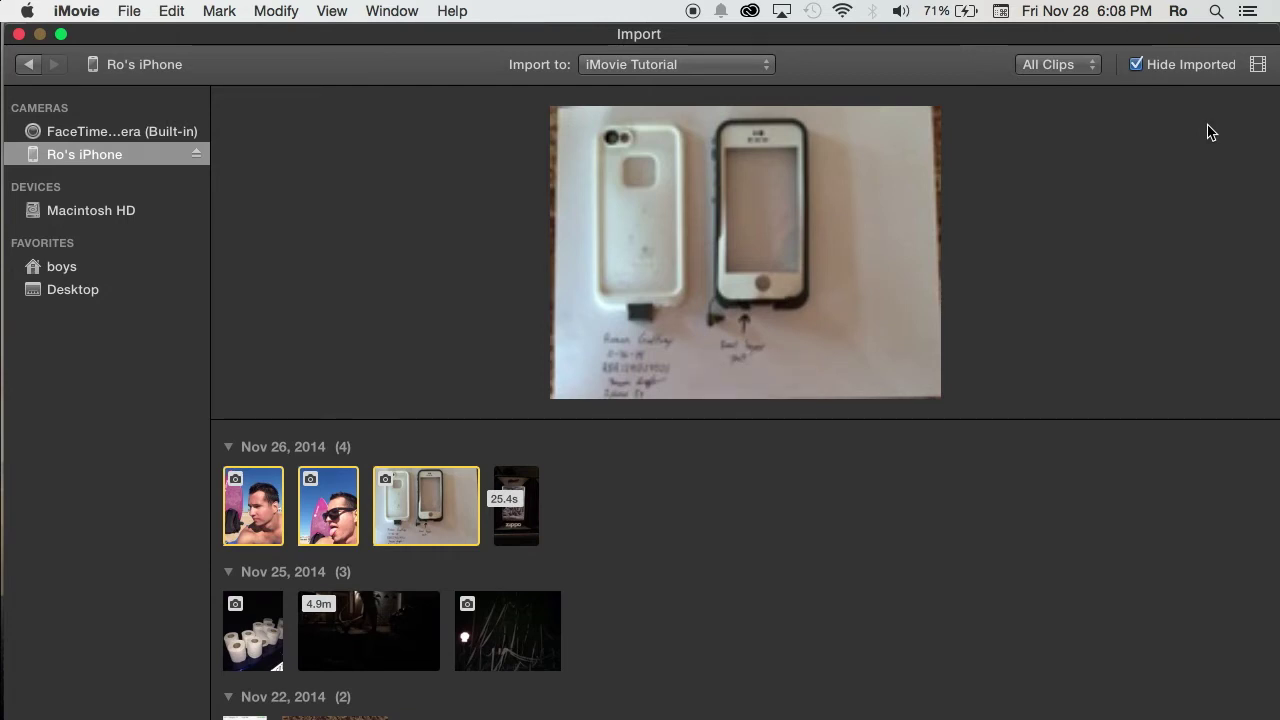
Deselect the Nov 26 items, confirm iMovie Tutorial as the import event, and minimize iMovie.
left_click(643, 543)
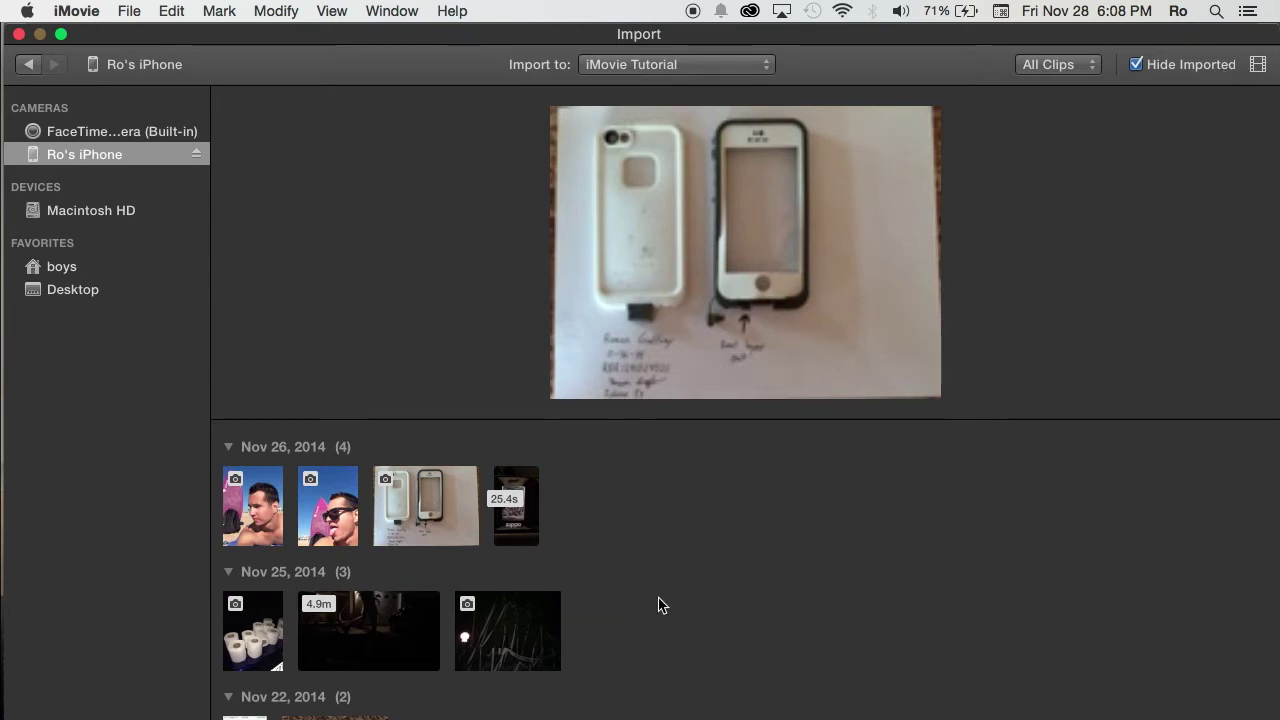
left_click(705, 66)
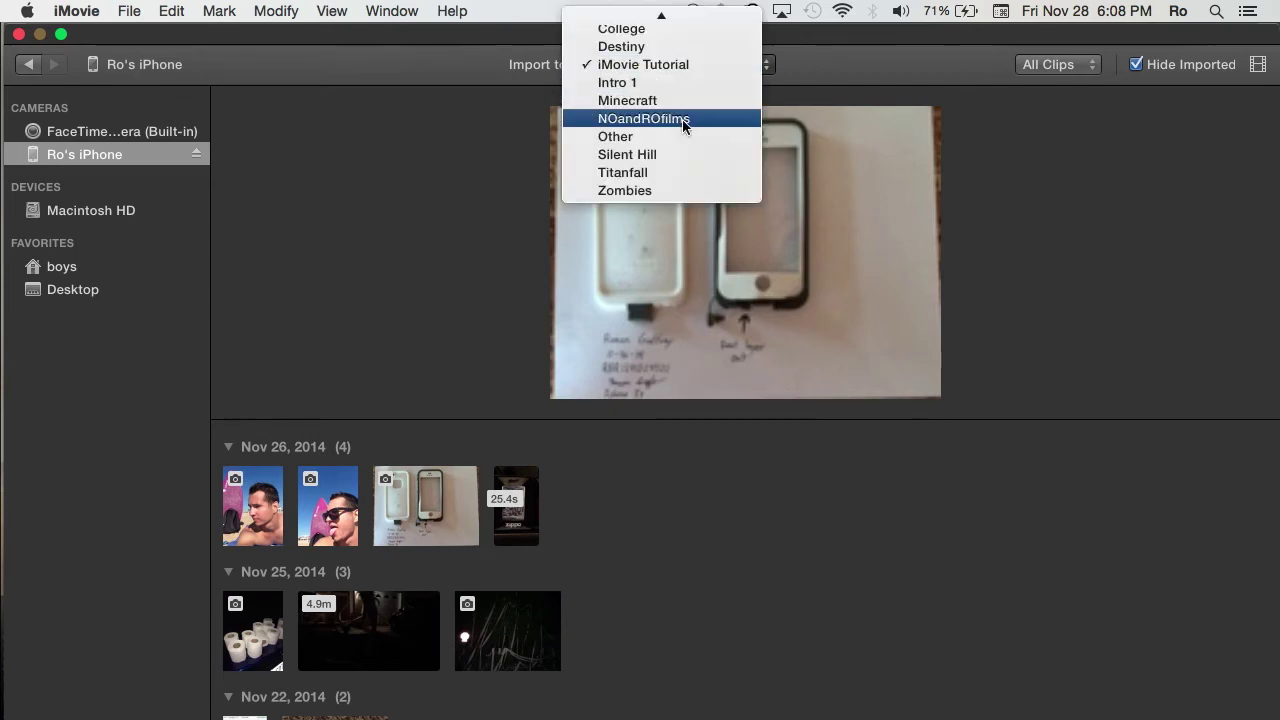
left_click(693, 64)
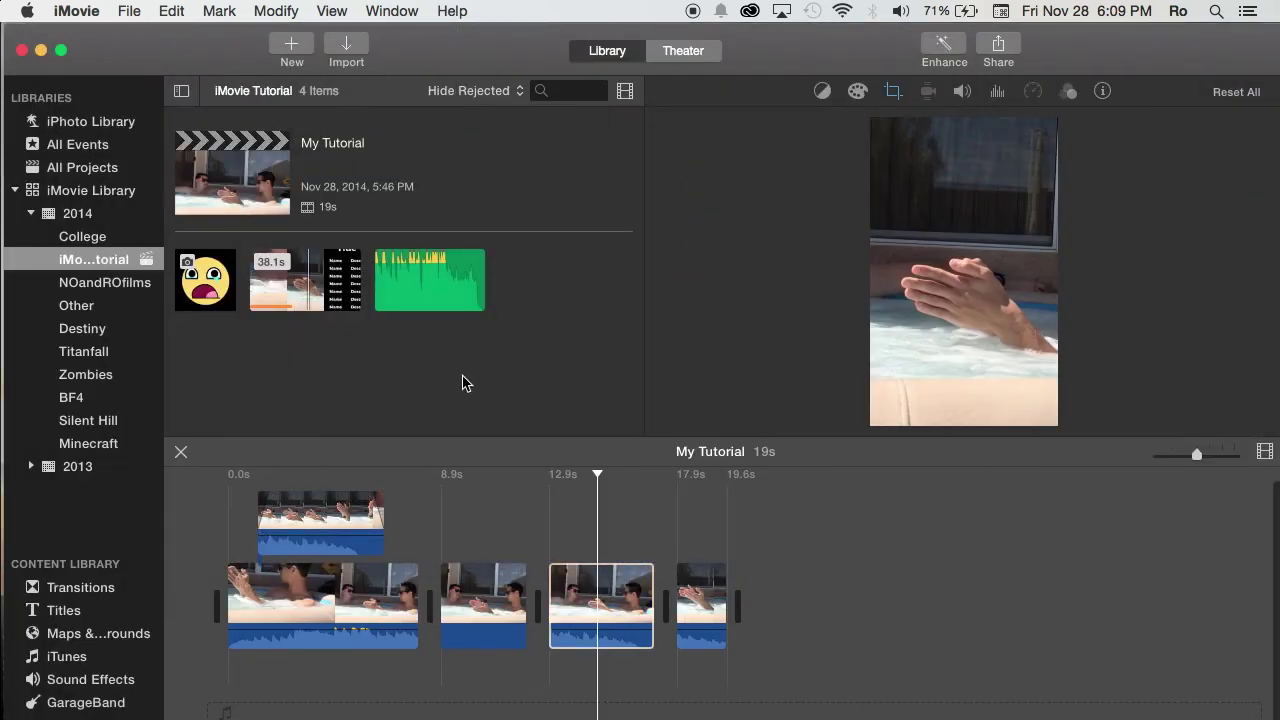
left_click(41, 50)
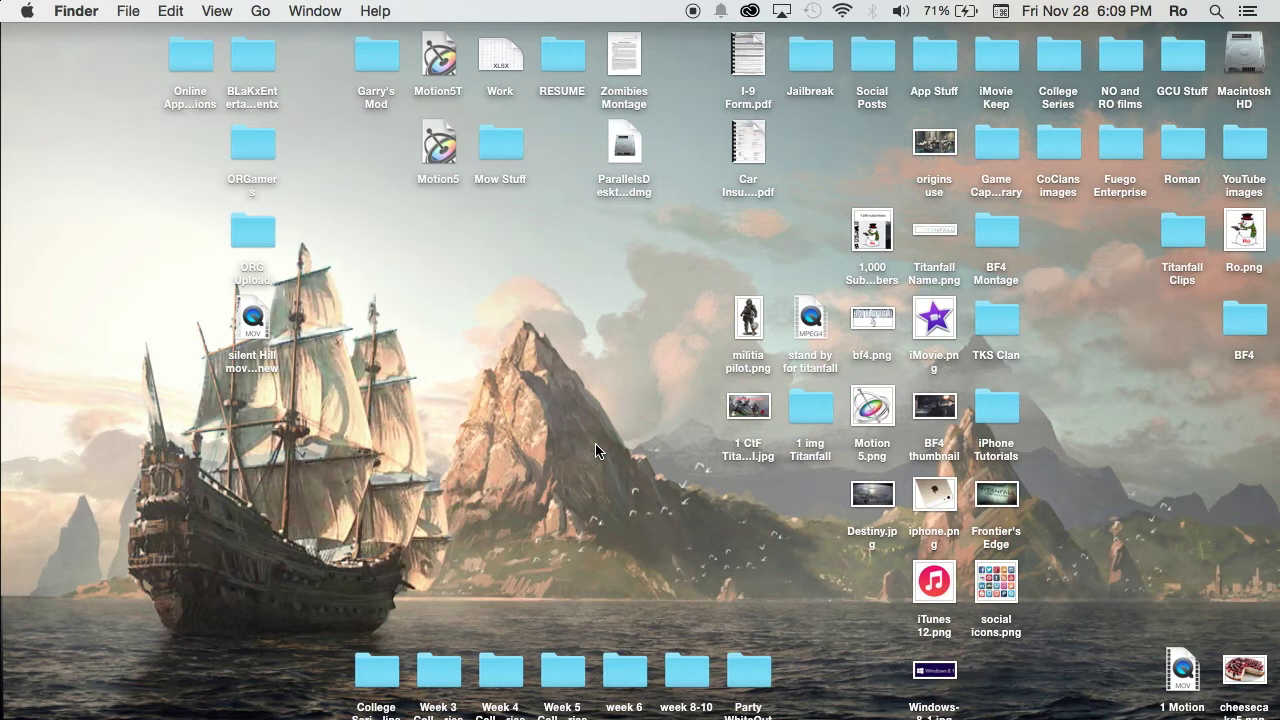
mouse_move(3, 430)
mouse_move(3, 240)
left_click(1216, 12)
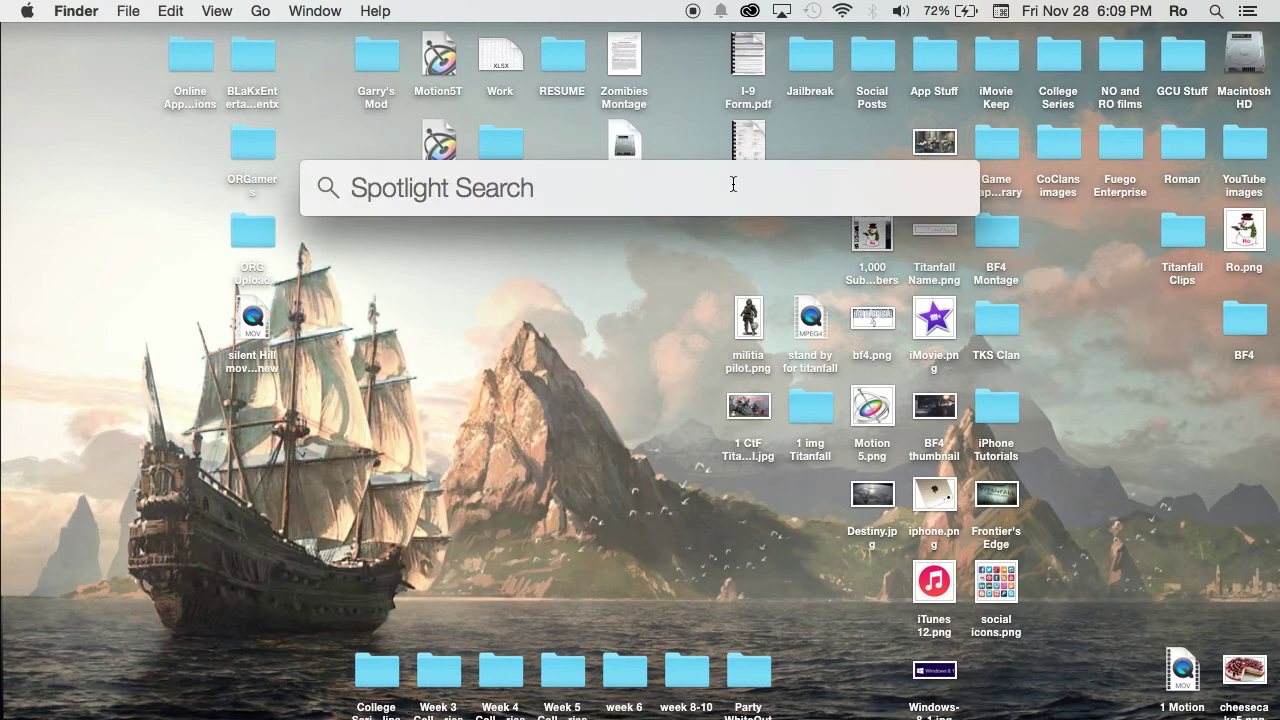
Launch Image Capture by searching 'image' in Spotlight, then shift its window slightly right.
type("image")
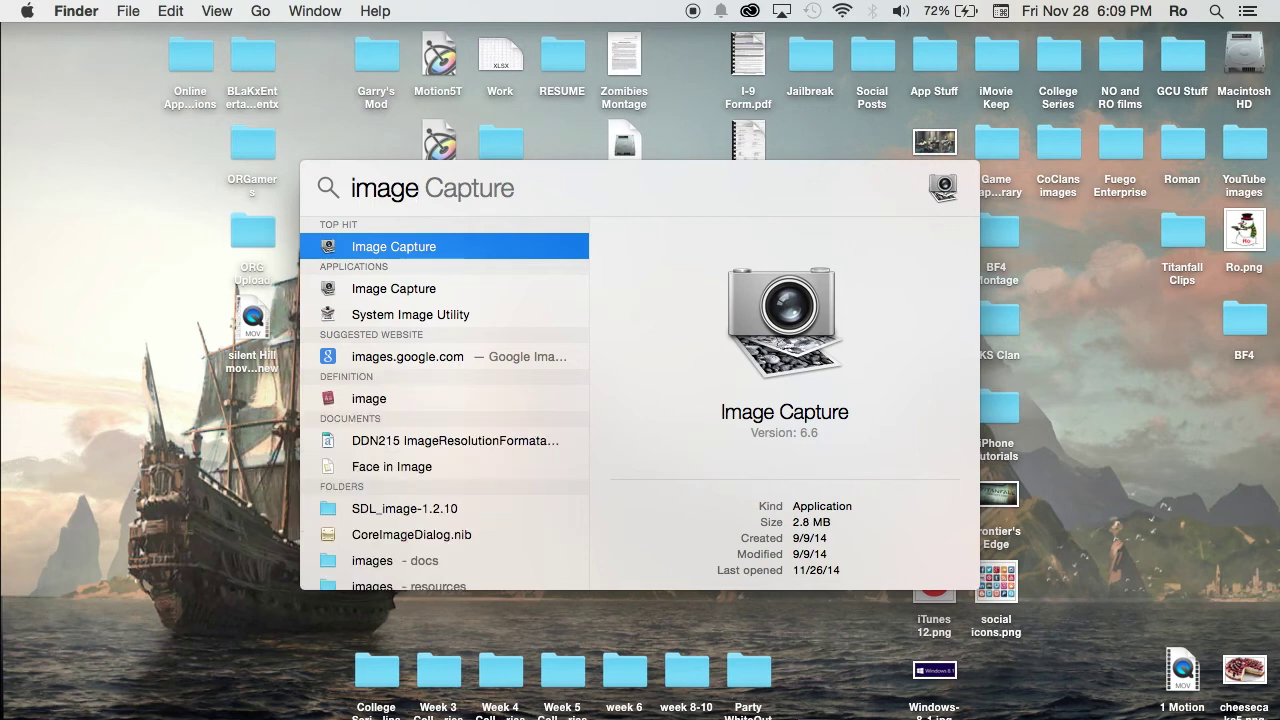
key("Return")
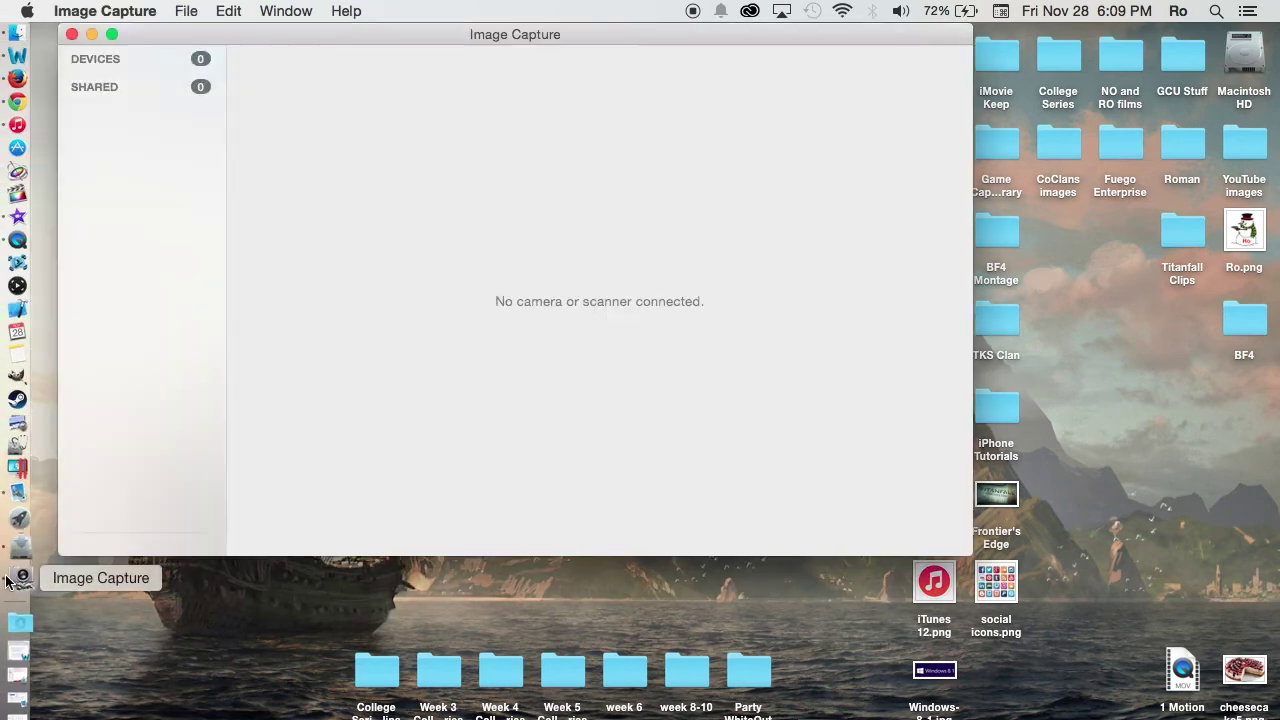
left_click_drag(348, 33, 431, 34)
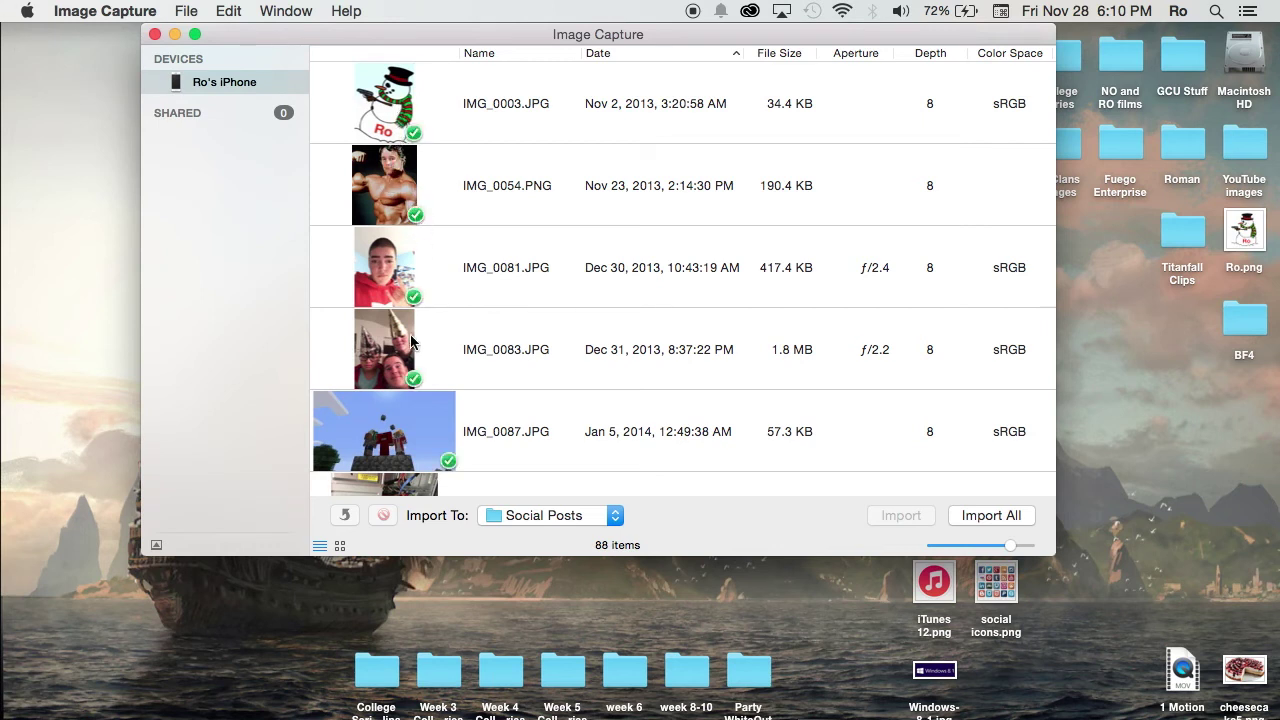
Copy IMG_0003.JPG, IMG_0054.PNG and IMG_0081.JPG from Image Capture onto the desktop's right side.
left_click(404, 118)
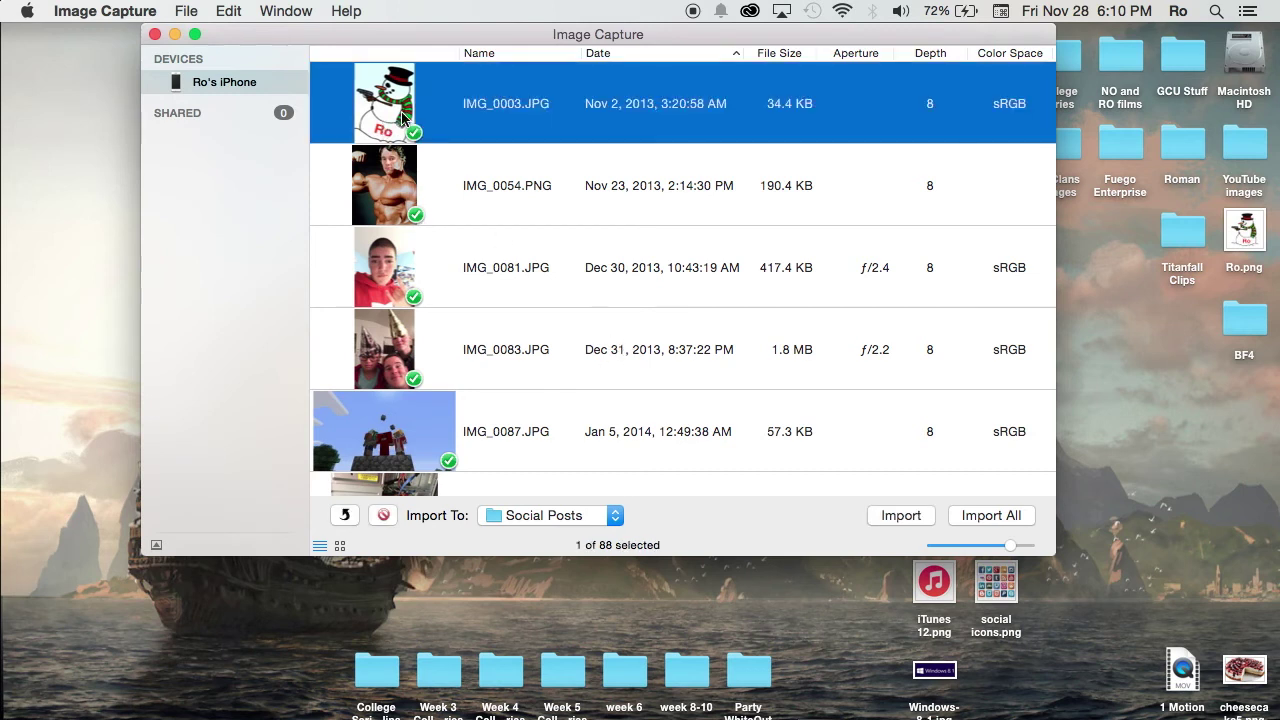
left_click(386, 182, "super")
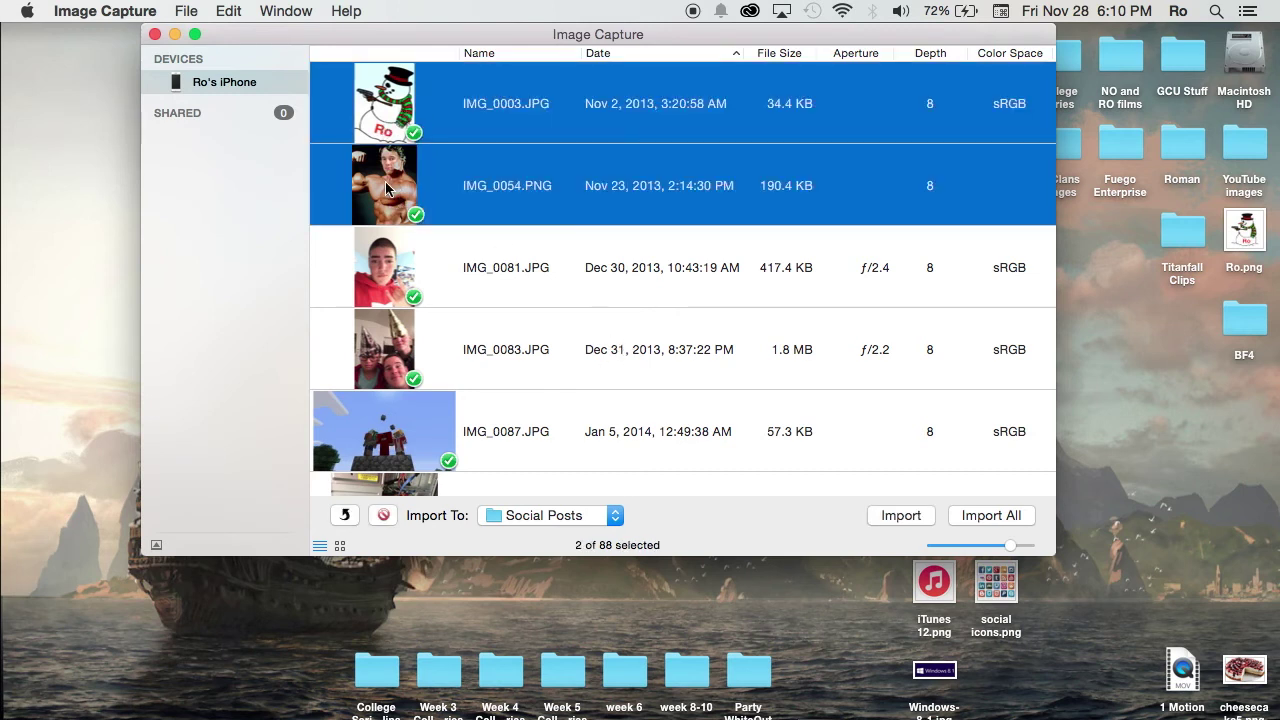
left_click(388, 250, "super")
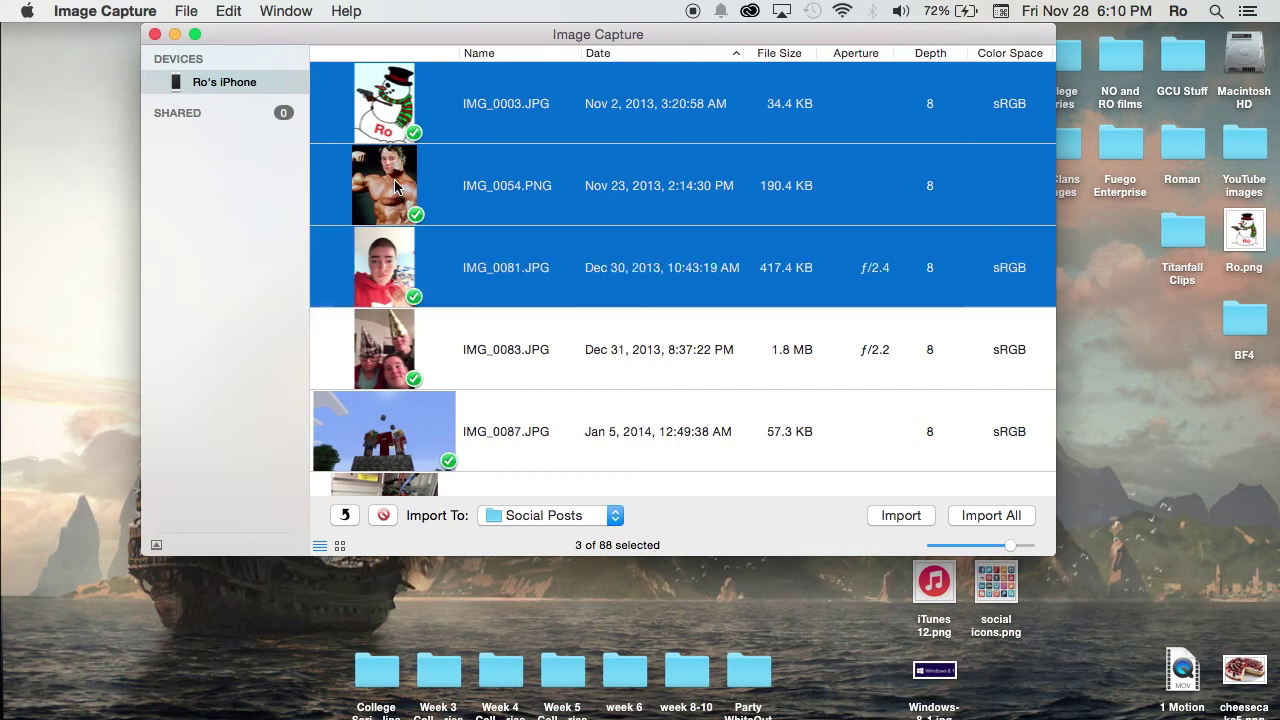
left_click_drag(397, 186, 1217, 409)
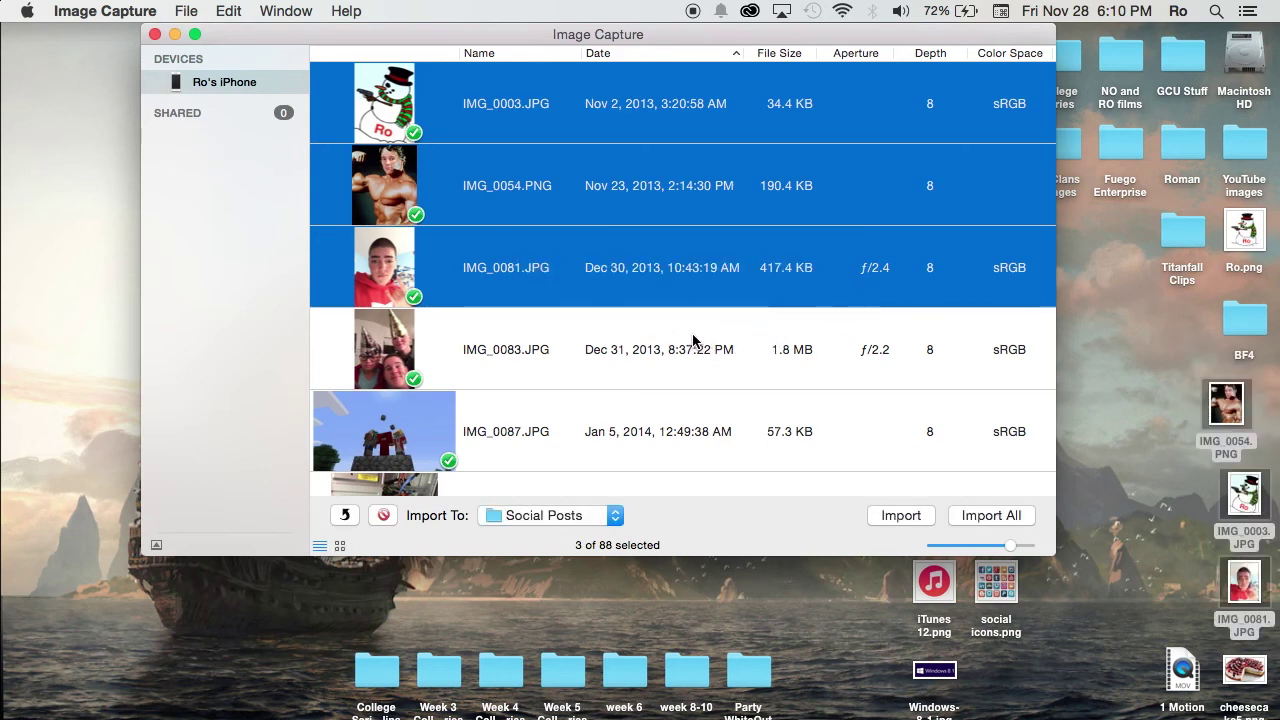
left_click(1147, 513)
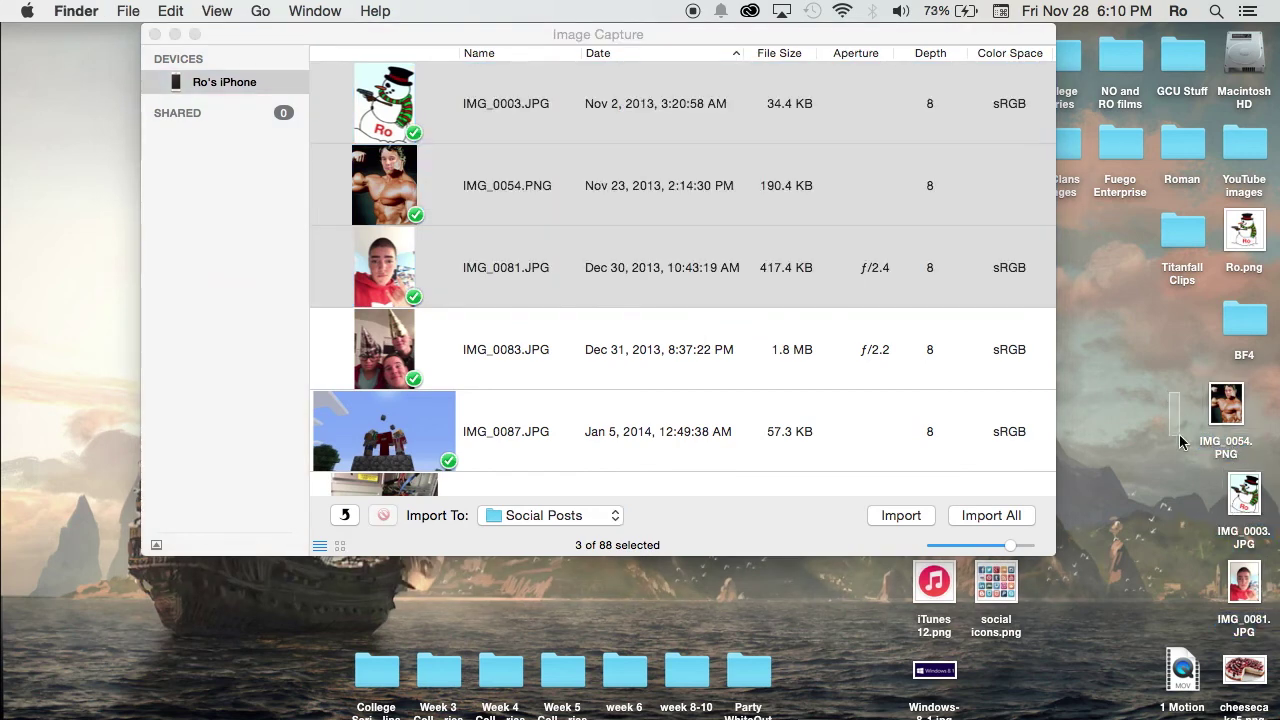
Move the three copied photos on the desktop to the Trash.
left_click_drag(1179, 434, 1270, 605)
right_click(1231, 428)
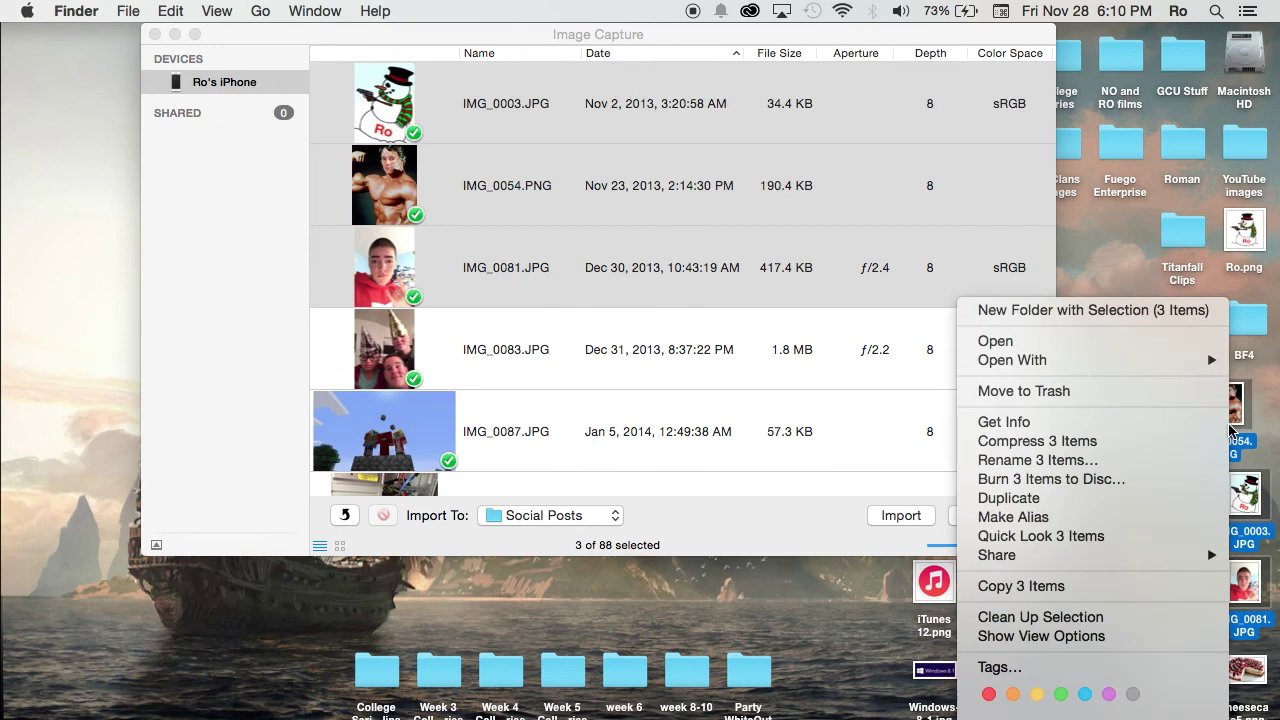
left_click(1146, 392)
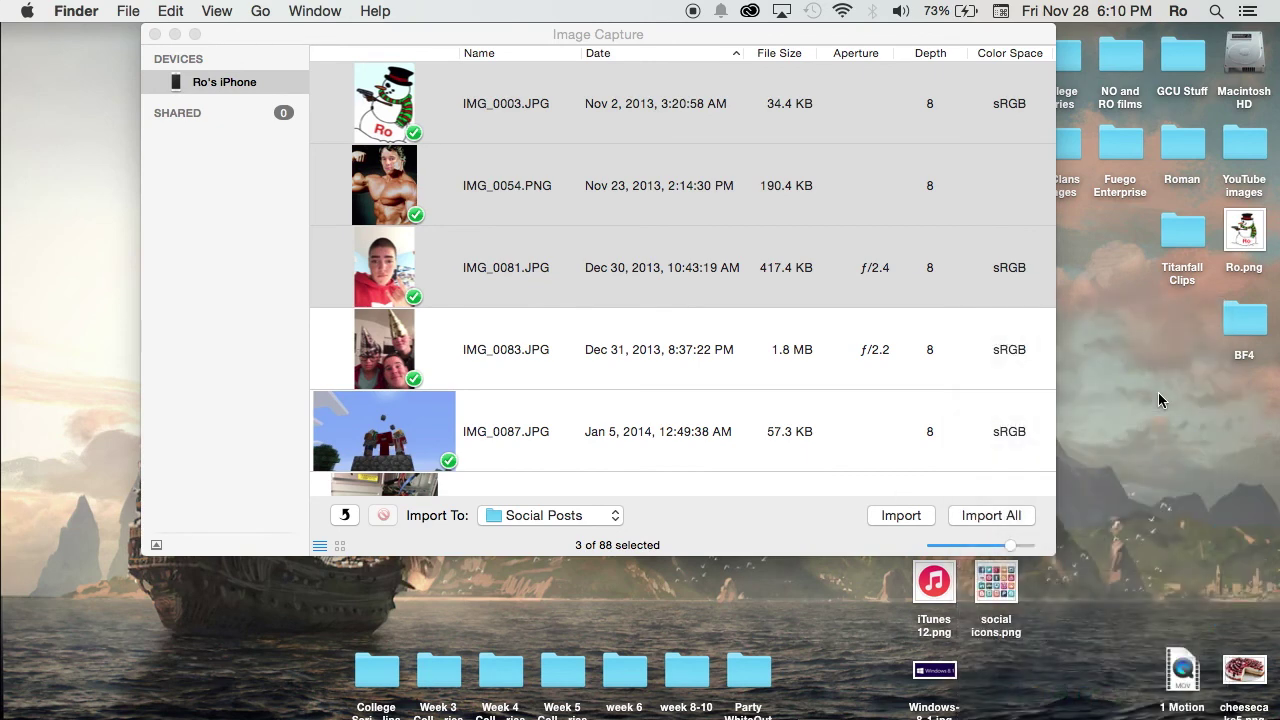
Select only IMG_0081.JPG and keep Social Posts as the import destination.
left_click(495, 195)
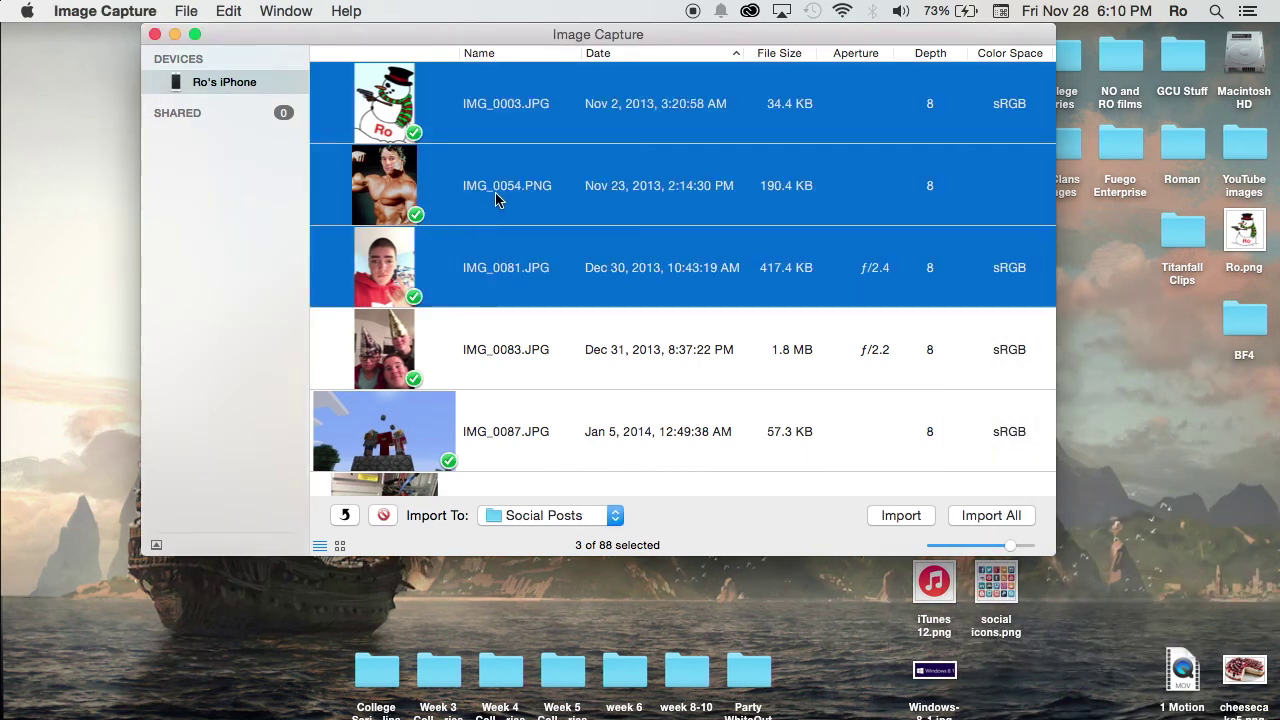
left_click(495, 192)
left_click(510, 287)
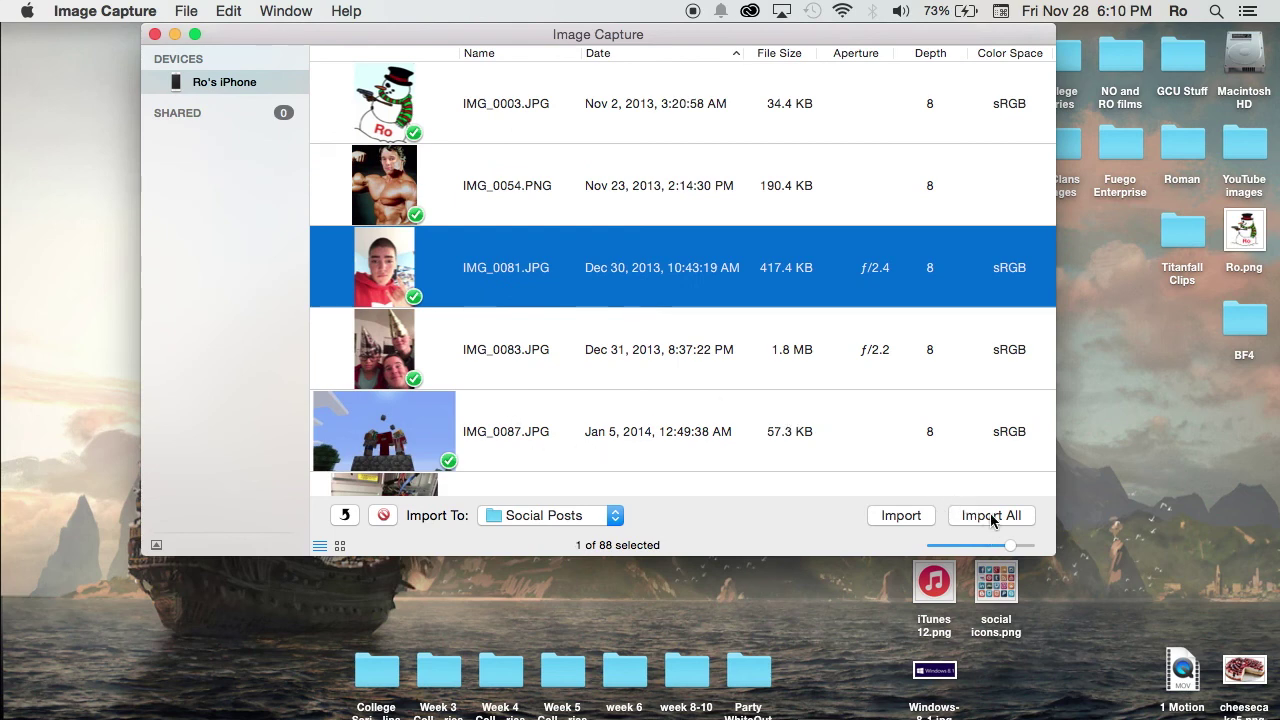
left_click(614, 516)
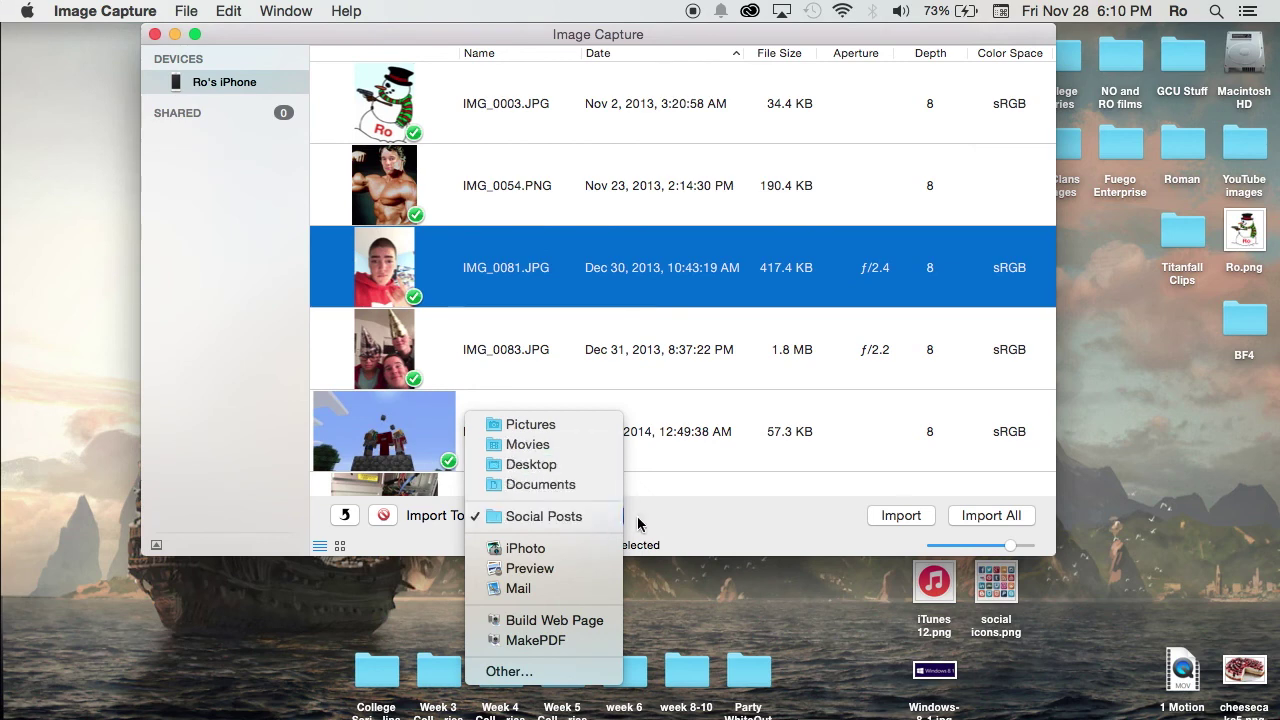
left_click(638, 524)
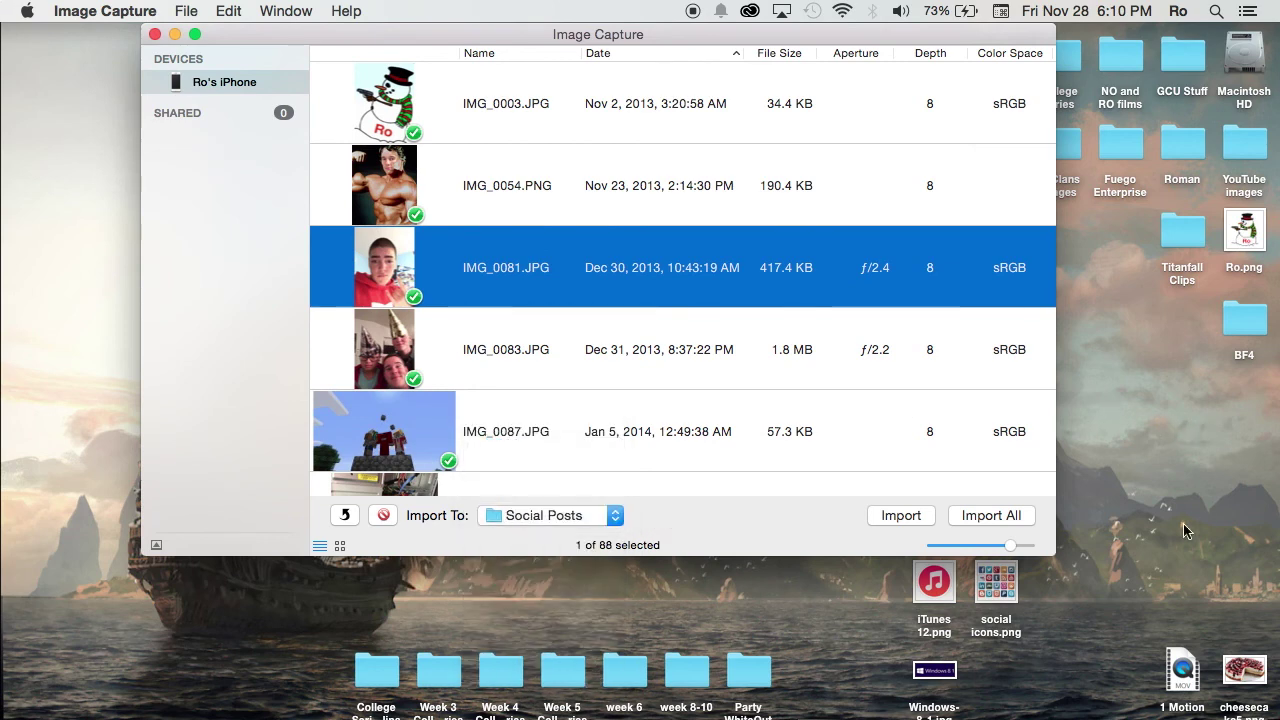
Select the connected iPhone in the device list, then quit Image Capture.
left_click(236, 78)
left_click(92, 9)
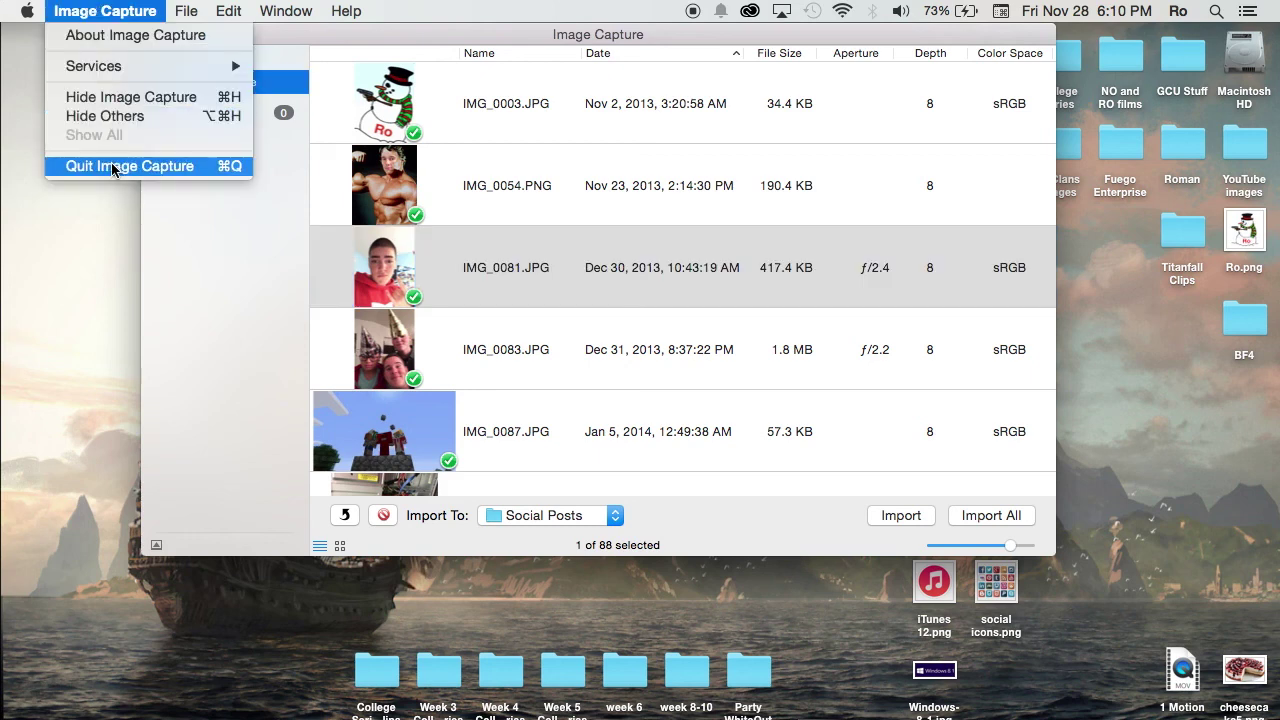
left_click(113, 168)
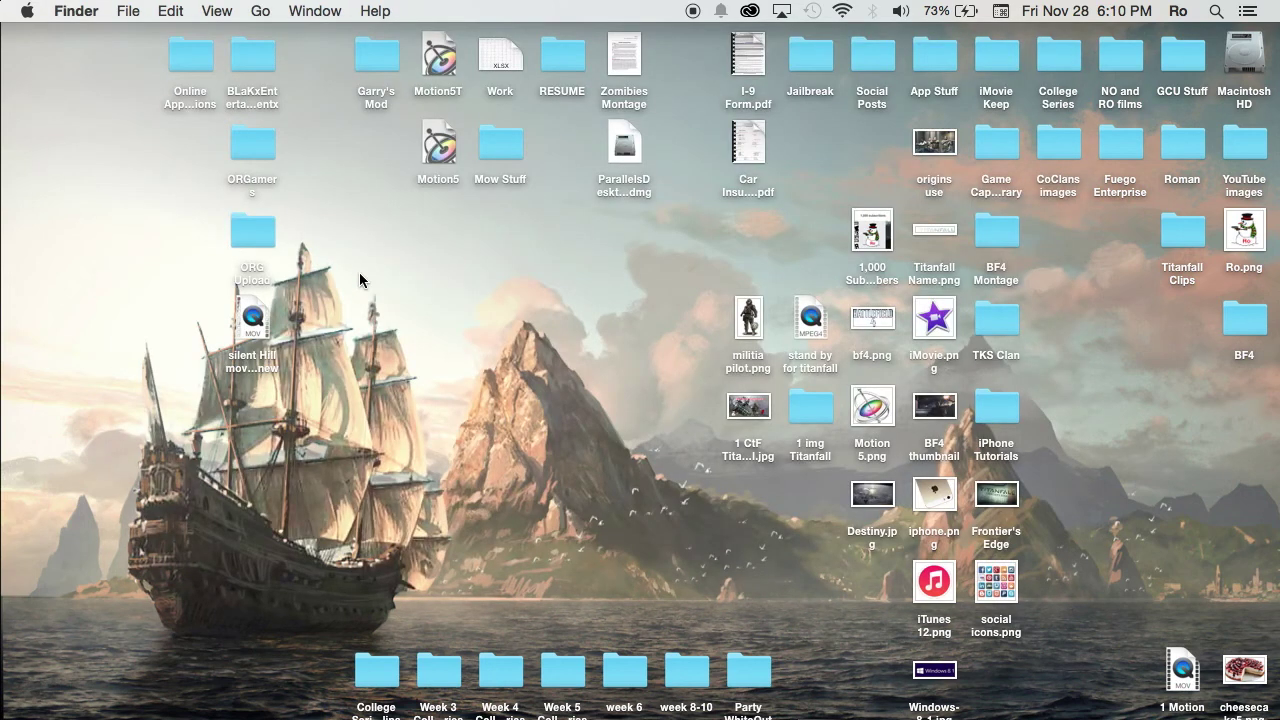